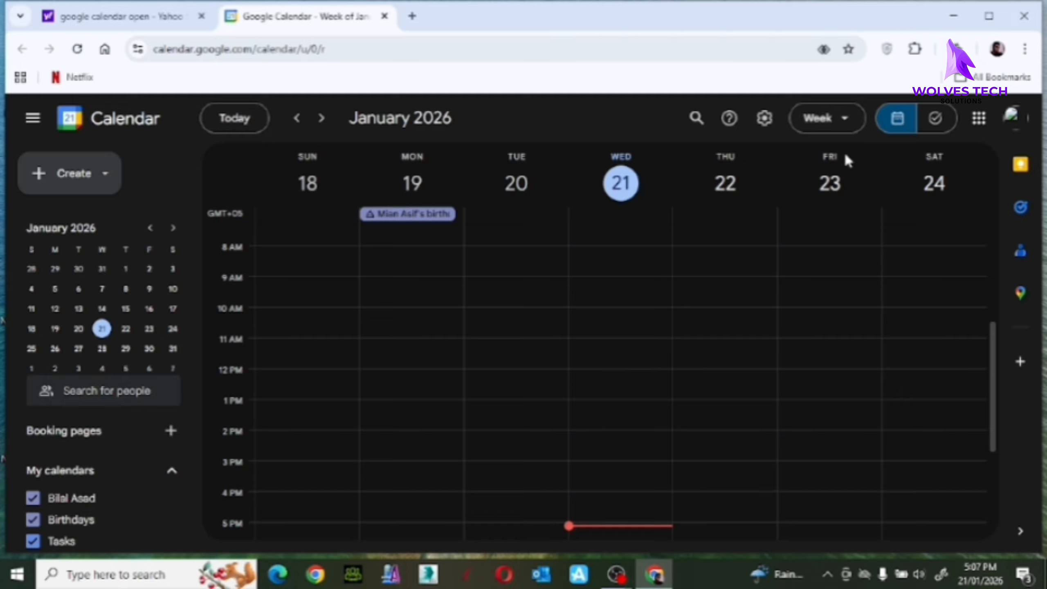
Cycle through Day, Week and Month views, ending on the Wednesday, January 21 day view.
{"action": "left_click", "coordinate": [847, 120]}
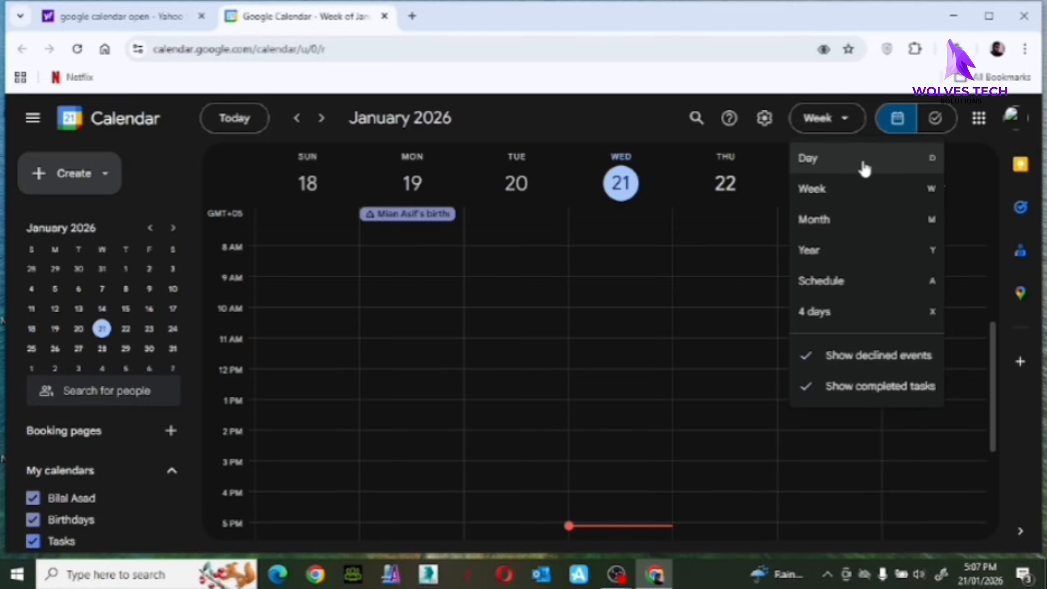
{"action": "left_click", "coordinate": [864, 167]}
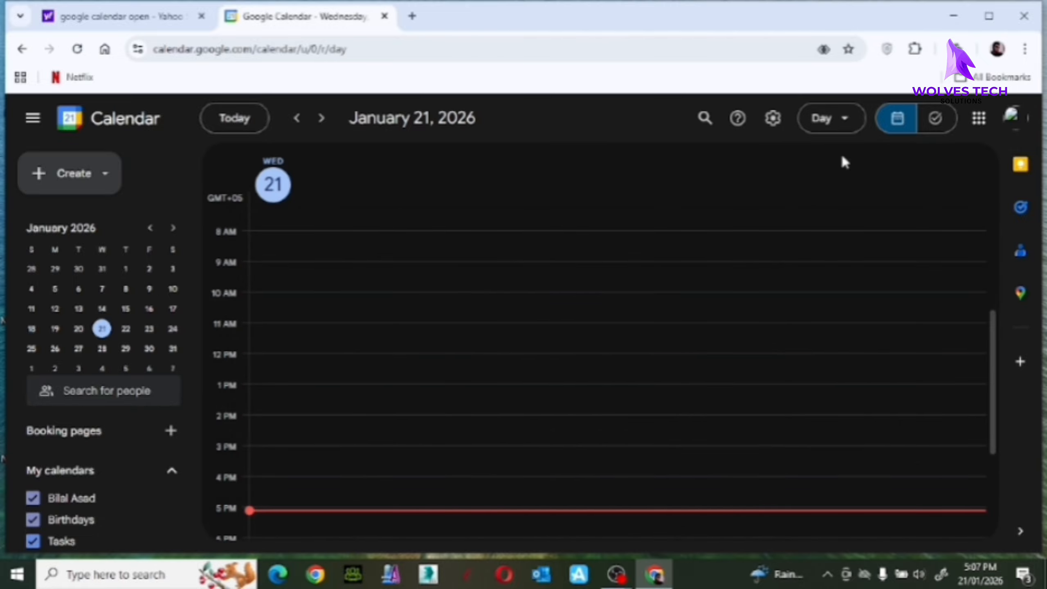
{"action": "left_click", "coordinate": [844, 121]}
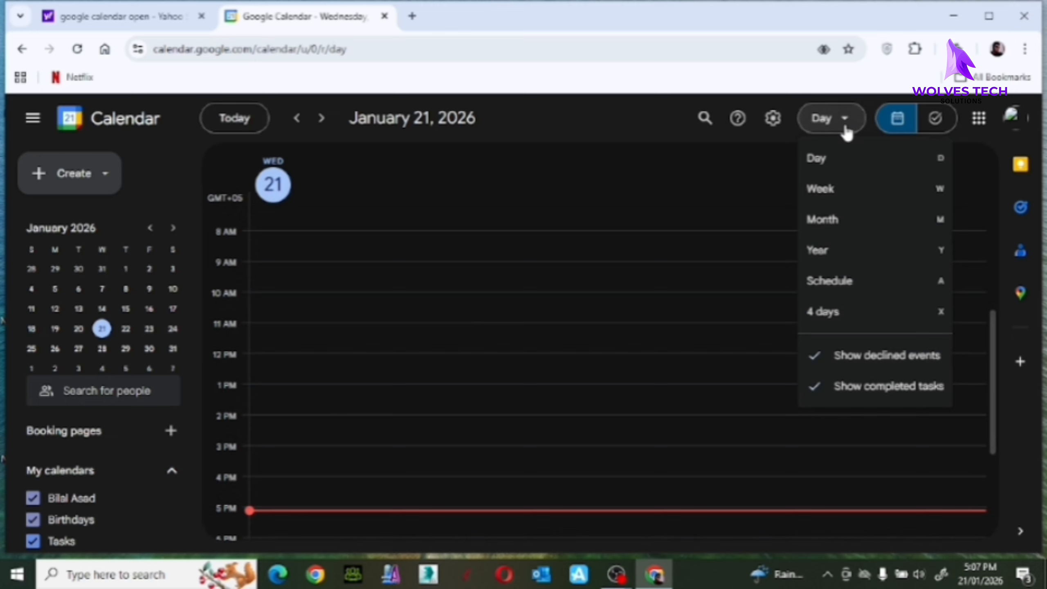
{"action": "left_click", "coordinate": [869, 192]}
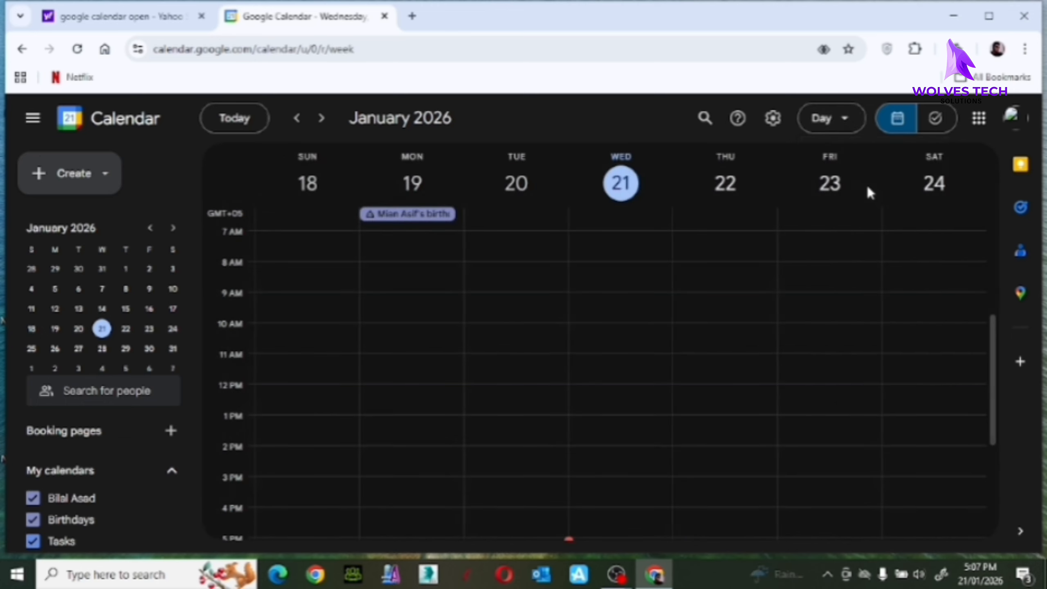
{"action": "left_click", "coordinate": [850, 131]}
{"action": "left_click", "coordinate": [874, 225]}
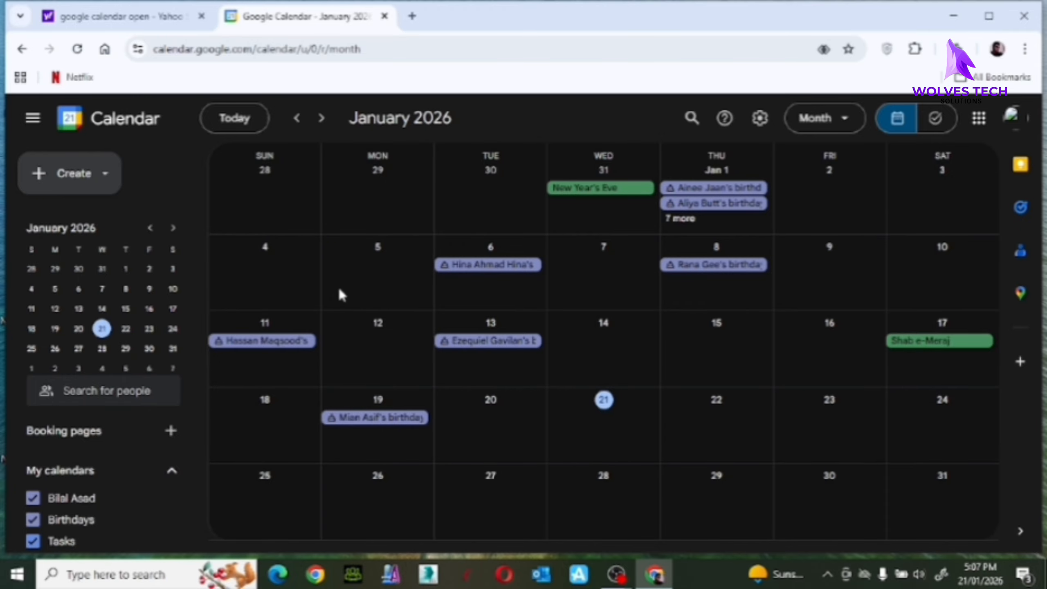
{"action": "left_click", "coordinate": [841, 124]}
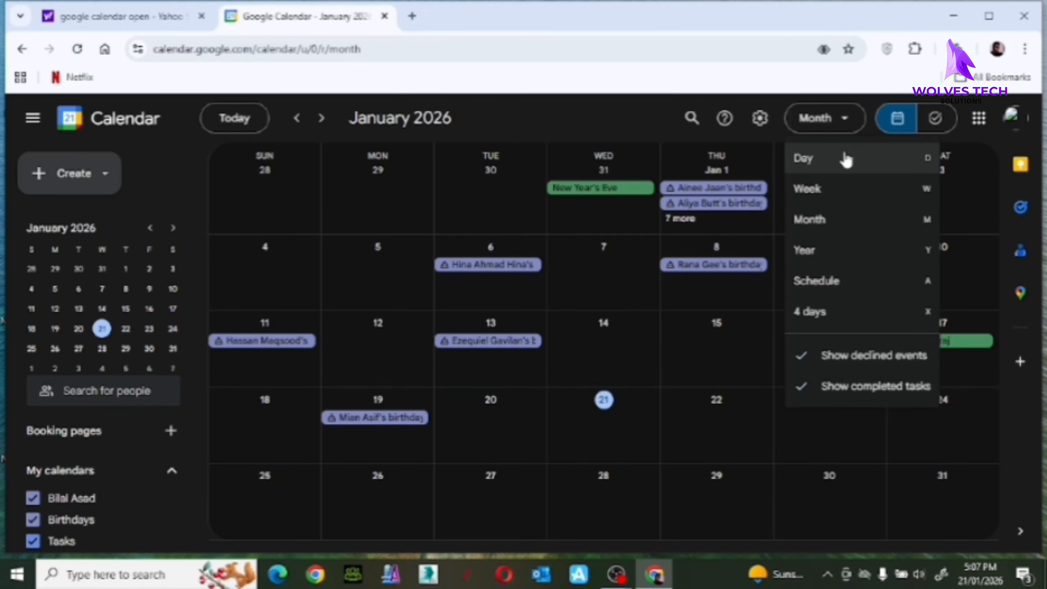
{"action": "left_click", "coordinate": [845, 159]}
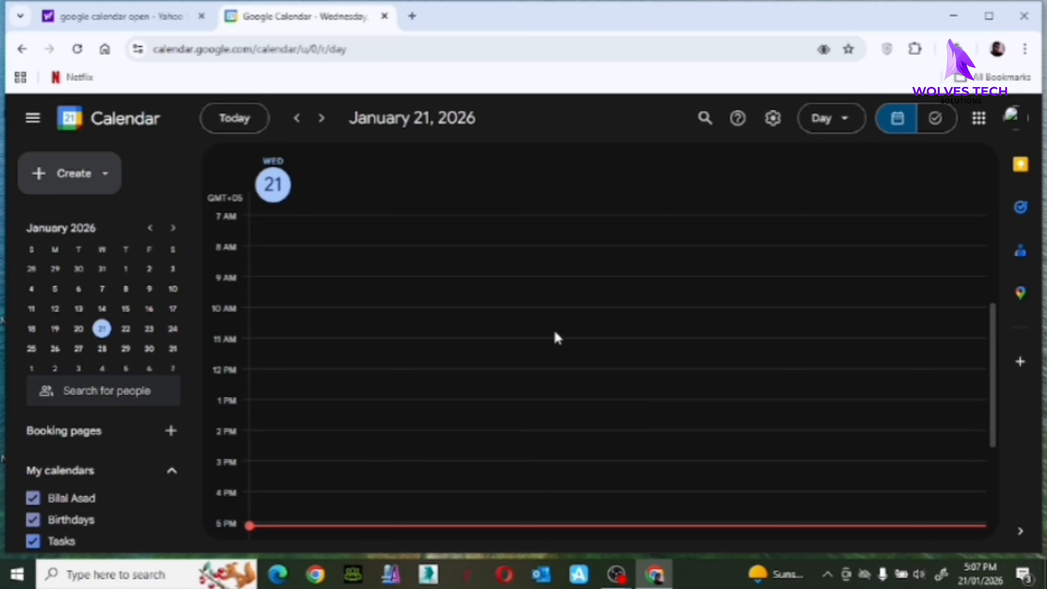
Start an 11am event on January 21 in the full editor and title it 'conference'.
{"action": "left_click", "coordinate": [529, 341]}
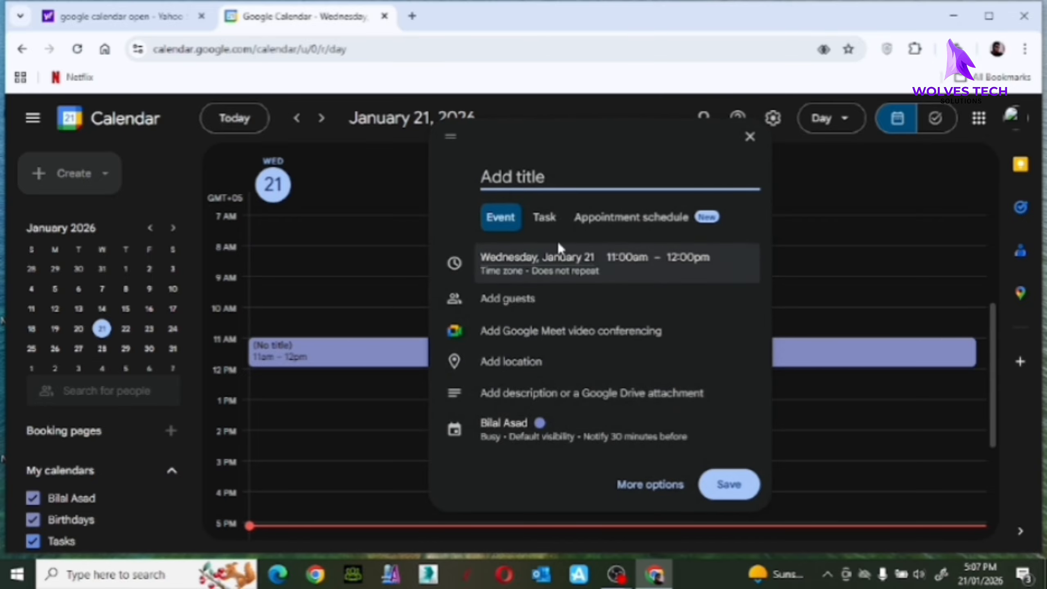
{"action": "left_click", "coordinate": [665, 487]}
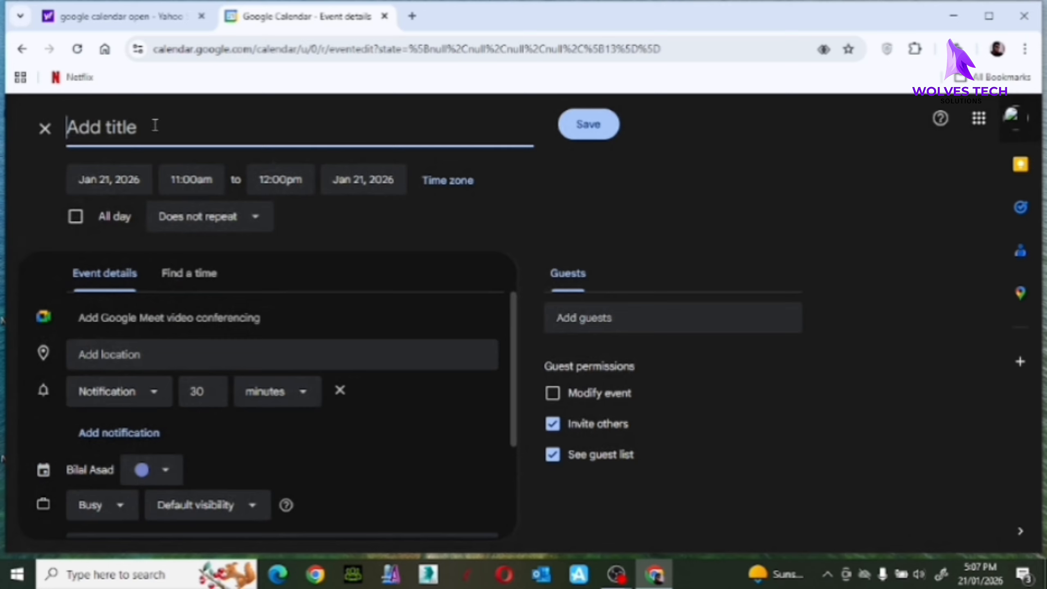
{"action": "type", "text": "conf"}
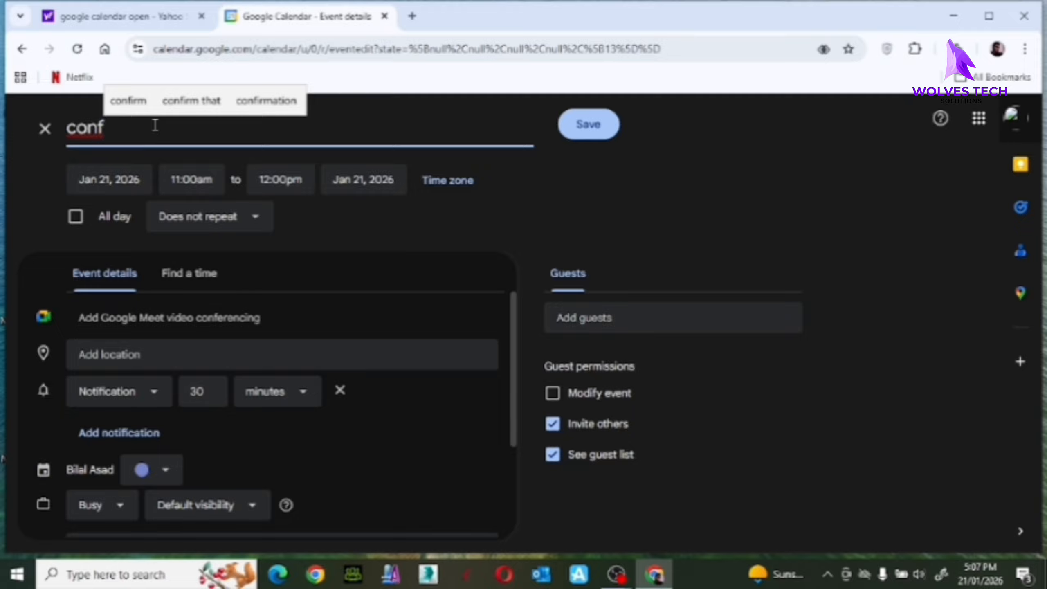
{"action": "type", "text": "er"}
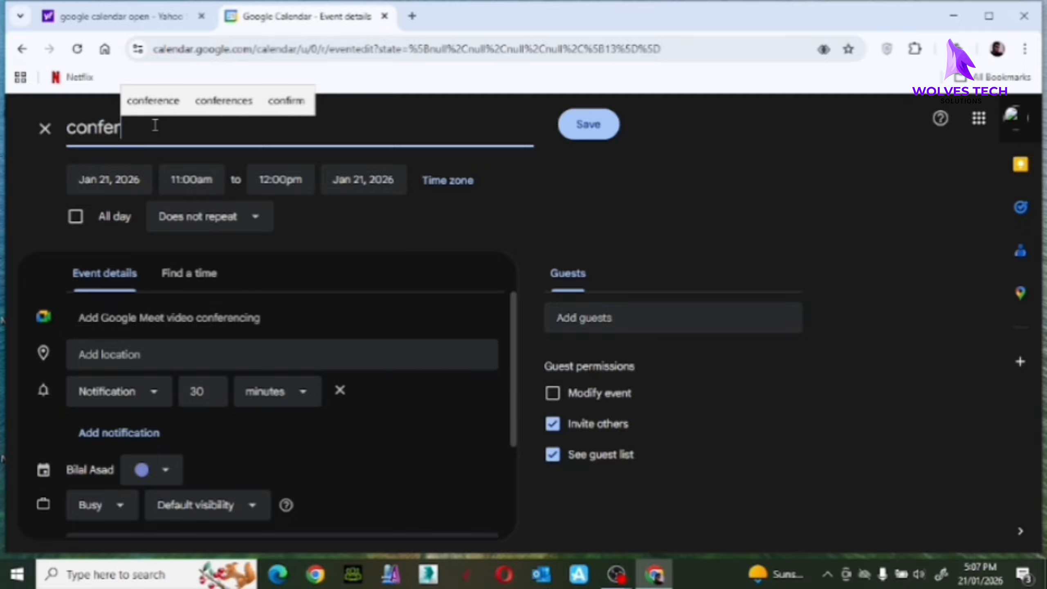
{"action": "type", "text": "ence"}
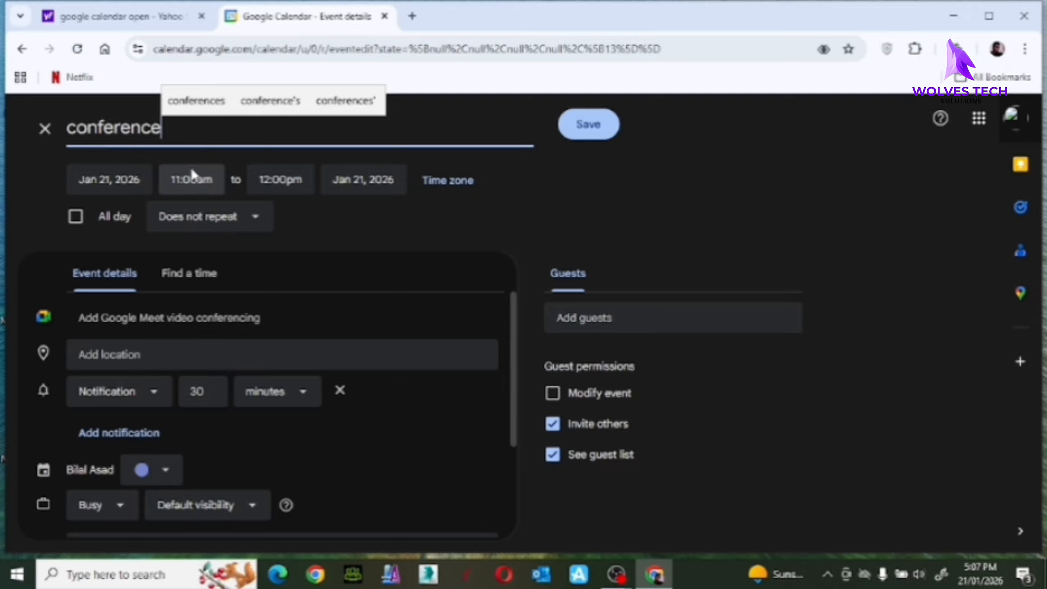
Set the conference event to 11:00am–12:00pm, repeating weekly on Wednesday.
{"action": "left_click", "coordinate": [209, 184]}
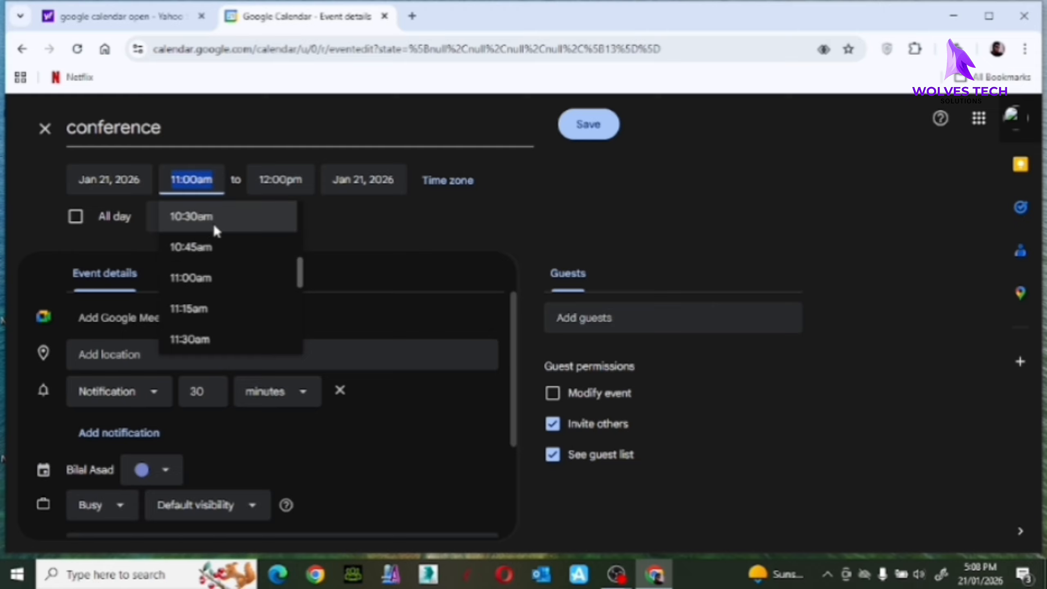
{"action": "left_click", "coordinate": [289, 180]}
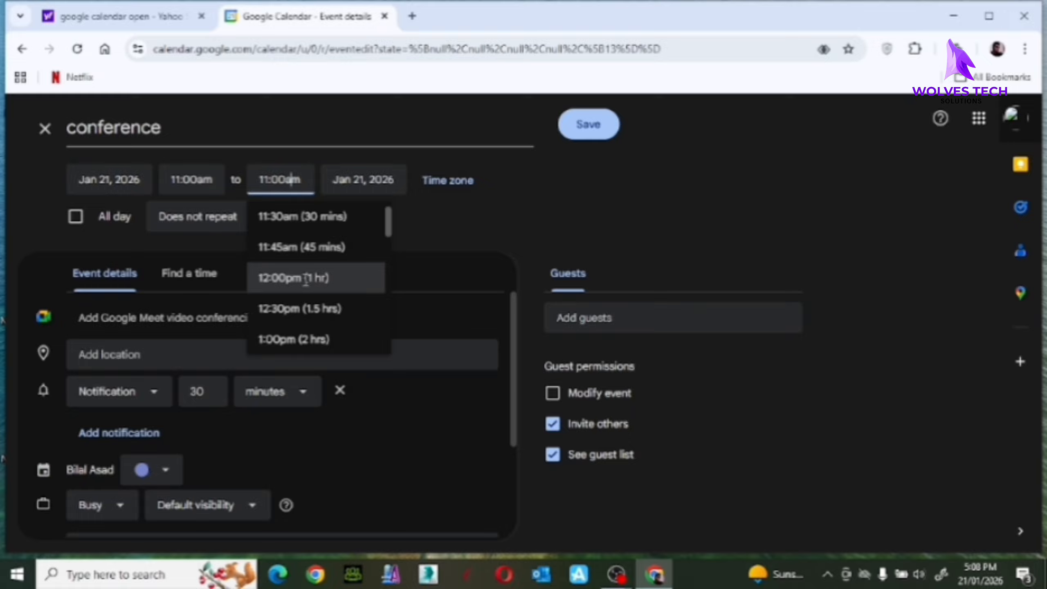
{"action": "left_click", "coordinate": [333, 280]}
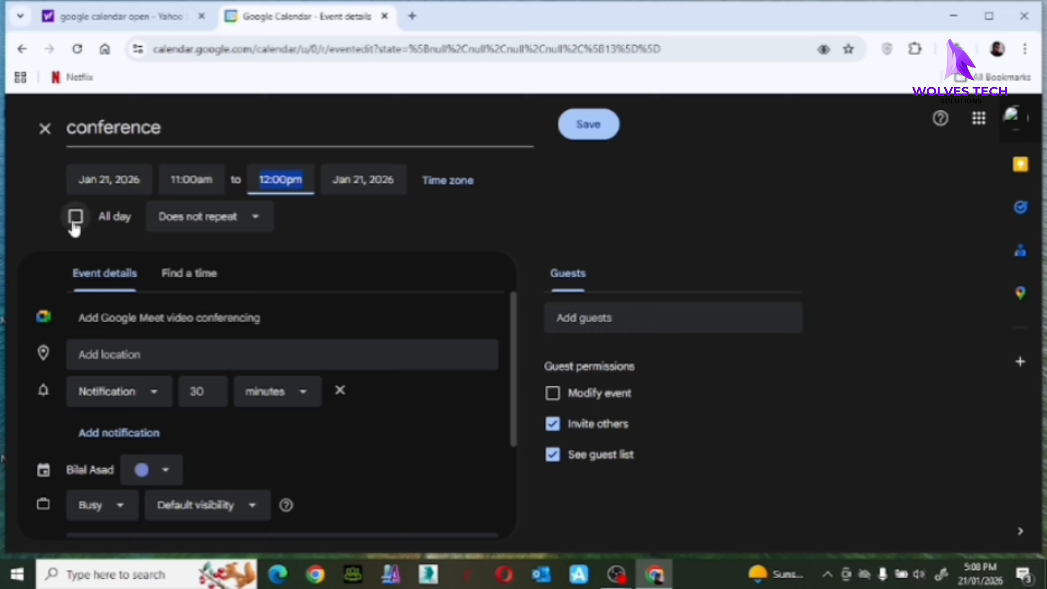
{"action": "left_click", "coordinate": [259, 224]}
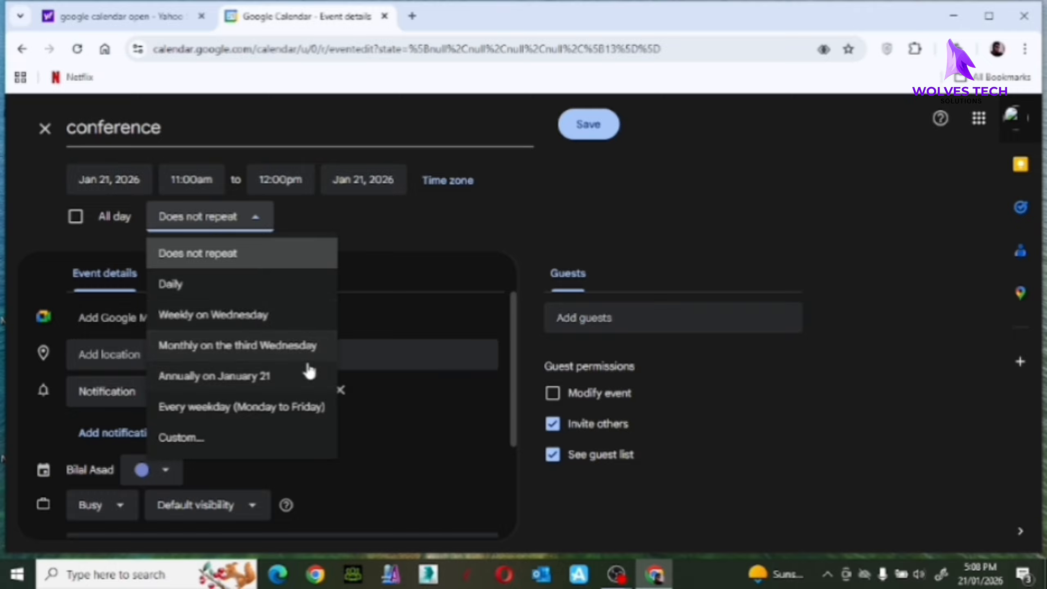
{"action": "left_click", "coordinate": [251, 315]}
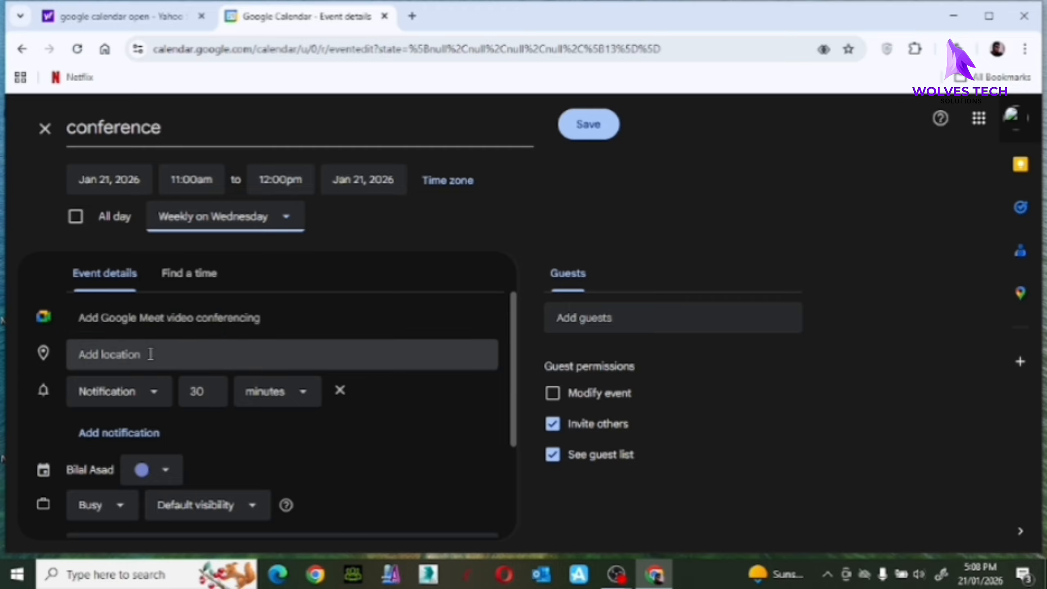
Keep the event reminder at 30 minutes.
{"action": "left_click", "coordinate": [152, 393]}
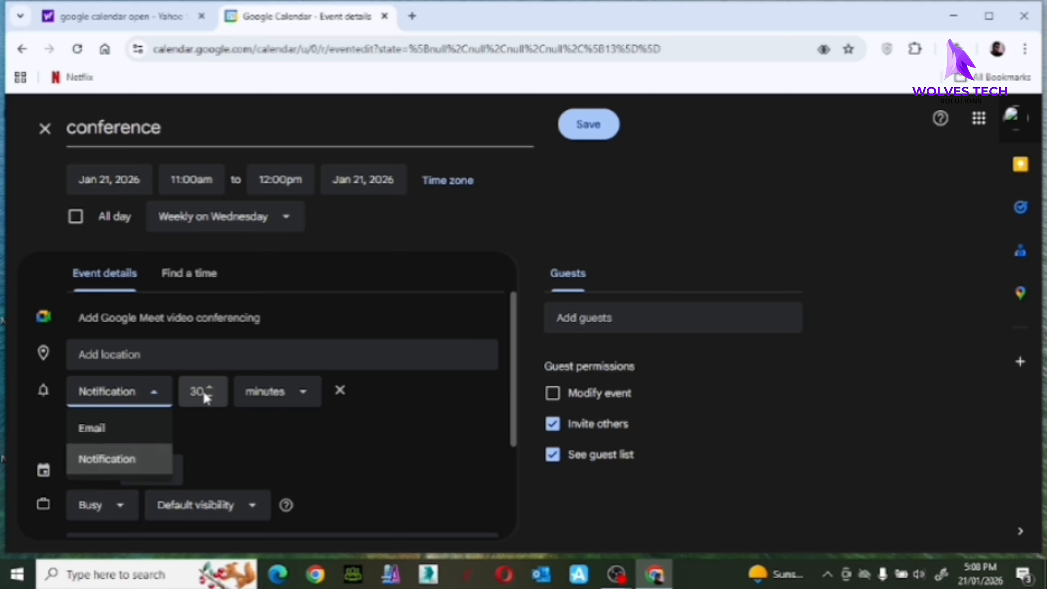
{"action": "left_click", "coordinate": [212, 402]}
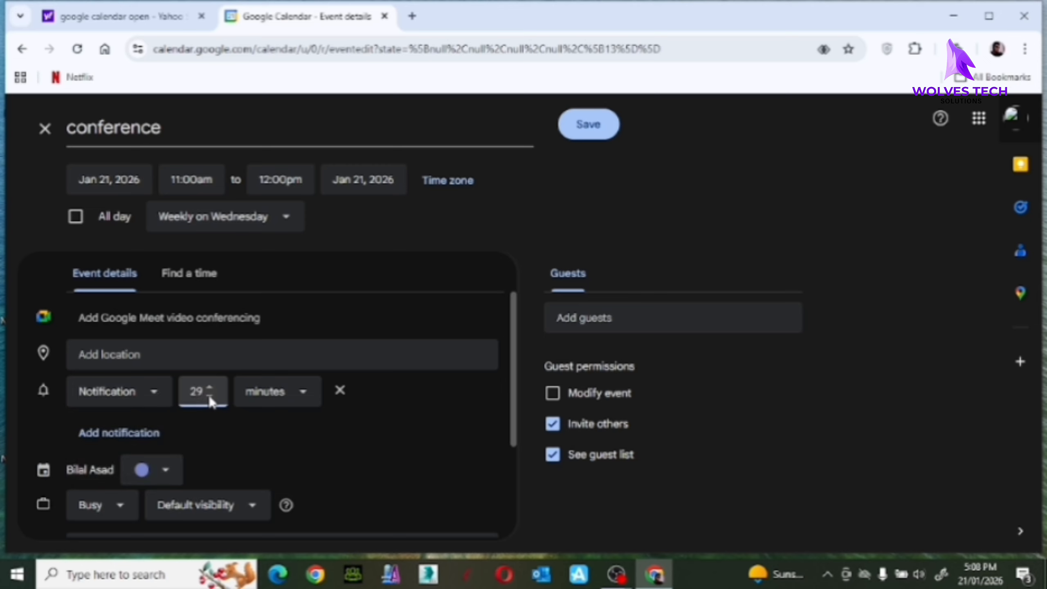
{"action": "left_click", "coordinate": [210, 388]}
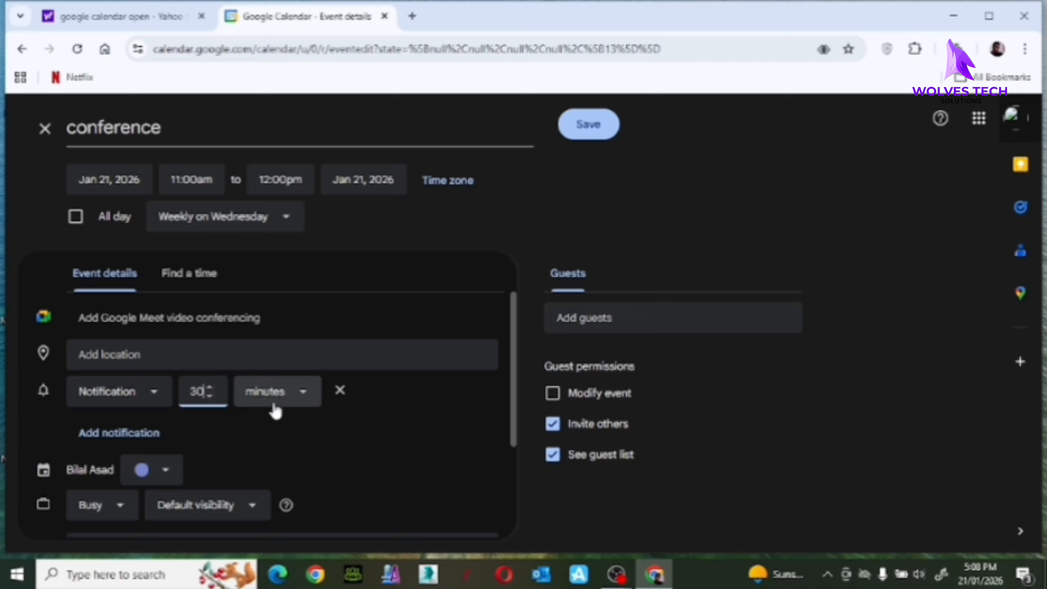
{"action": "left_click", "coordinate": [301, 397]}
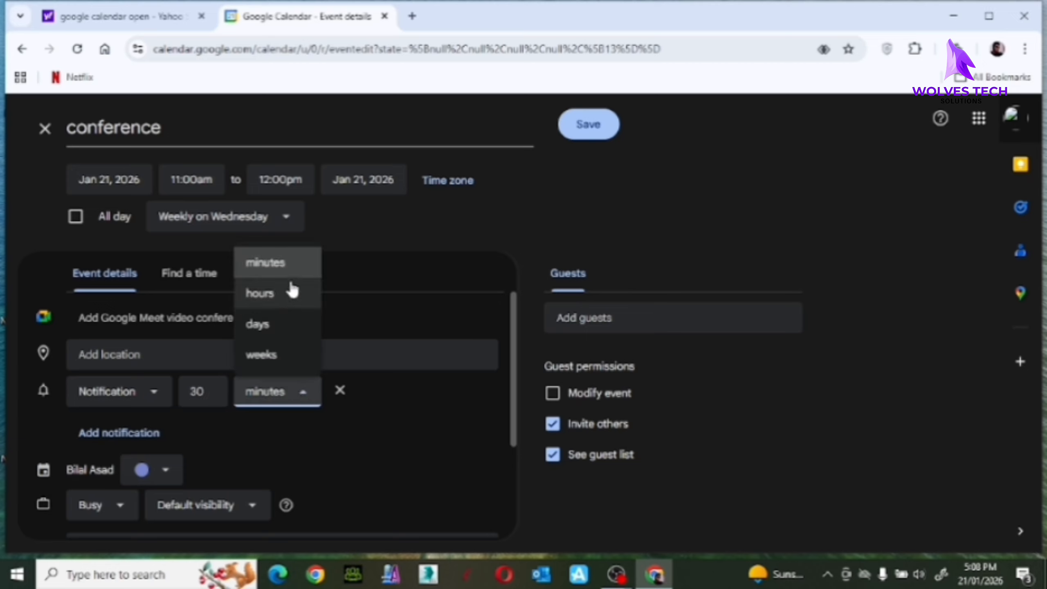
{"action": "left_click", "coordinate": [343, 452]}
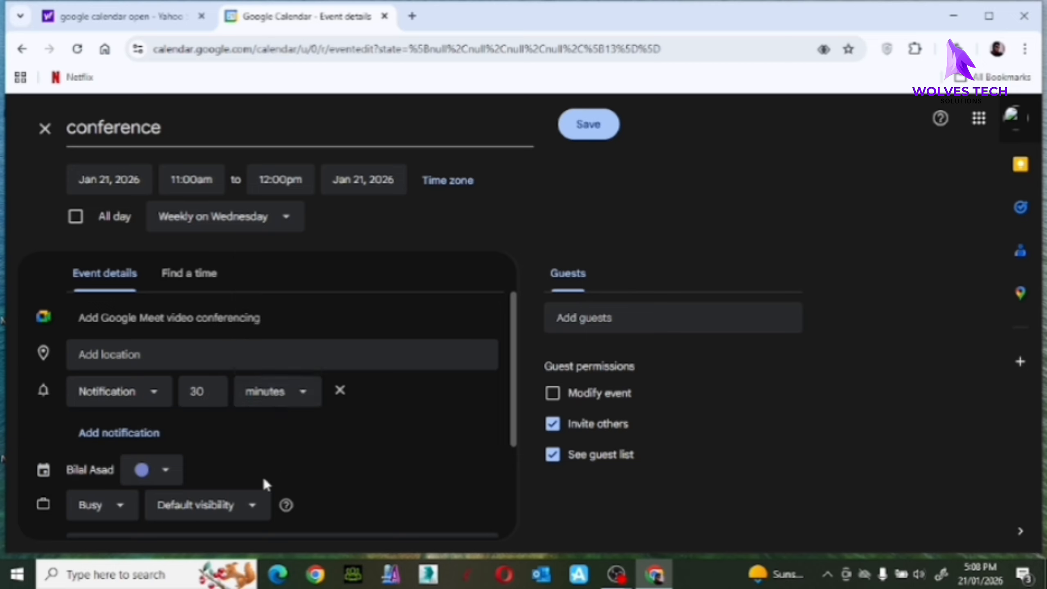
Colour the event Flamingo and leave its availability as Busy.
{"action": "left_click", "coordinate": [165, 479]}
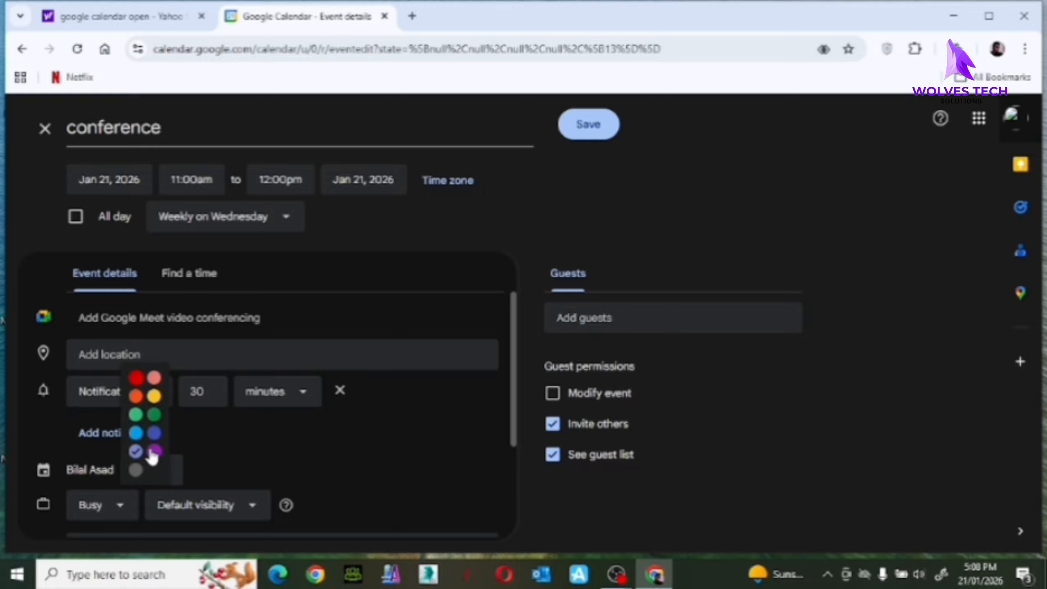
{"action": "left_click", "coordinate": [154, 379]}
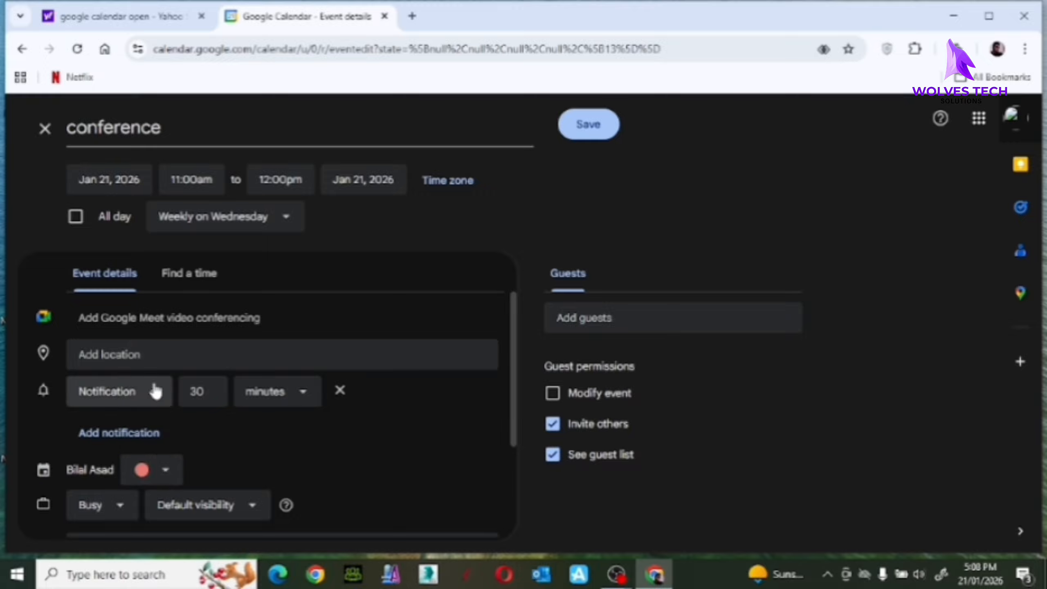
{"action": "left_click", "coordinate": [121, 507]}
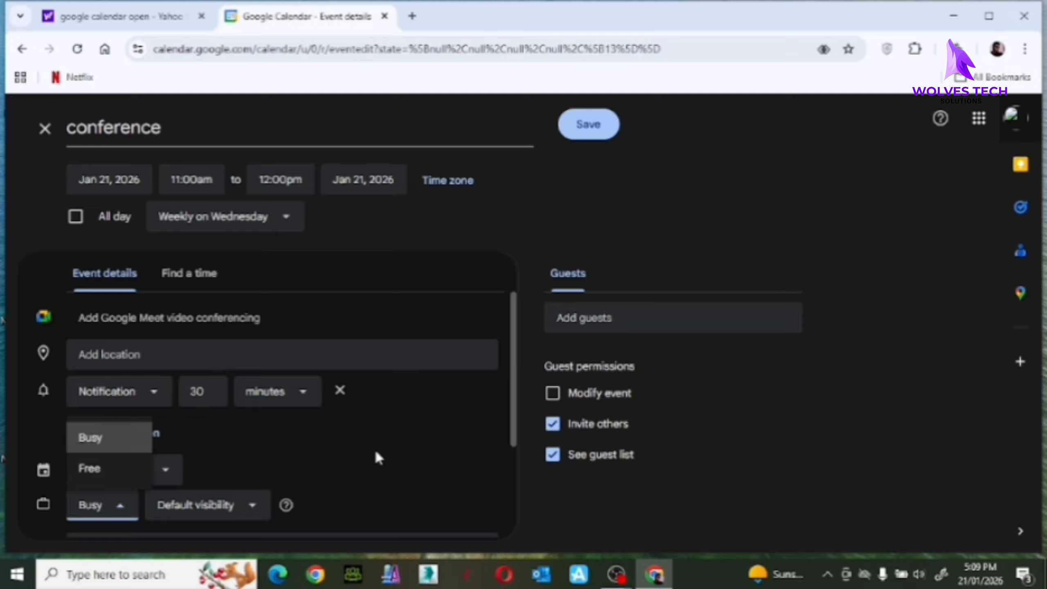
{"action": "left_click", "coordinate": [510, 441]}
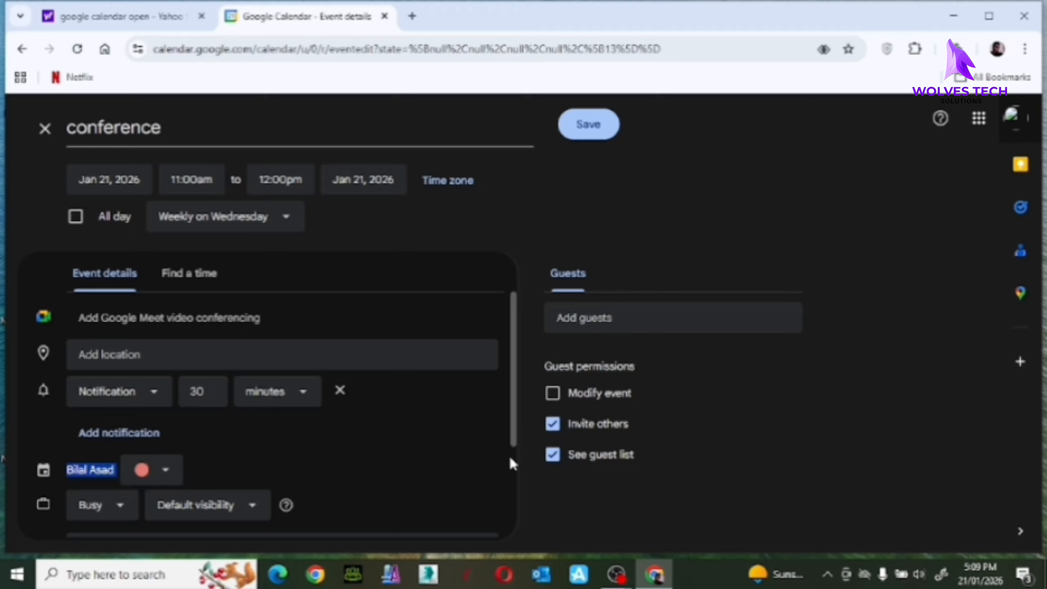
Enter a guest's address and attempt to save the event.
{"action": "left_click_drag", "start_coordinate": [515, 433], "coordinate": [523, 543]}
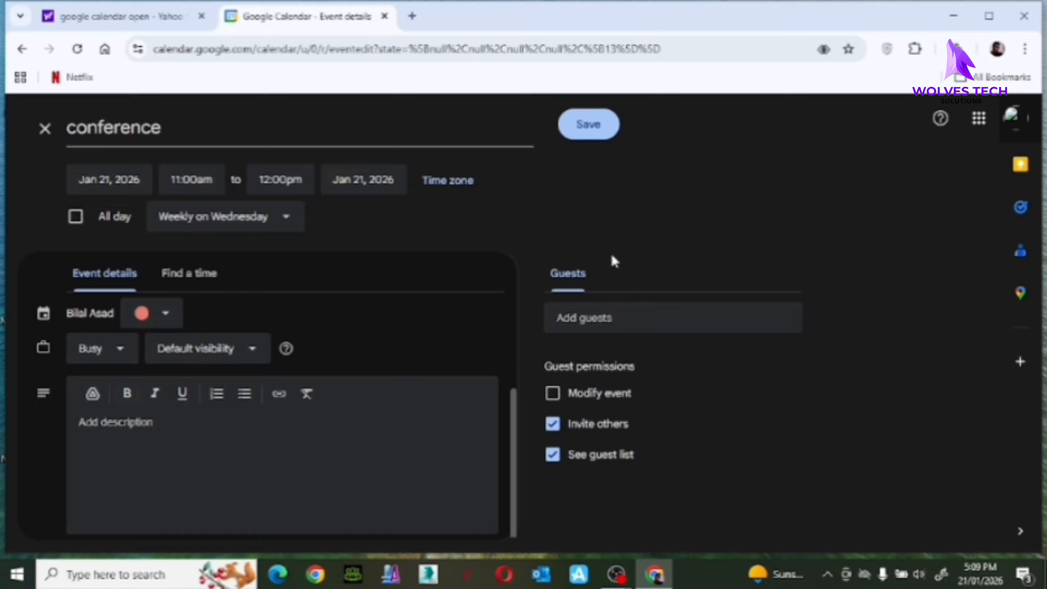
{"action": "left_click", "coordinate": [597, 313]}
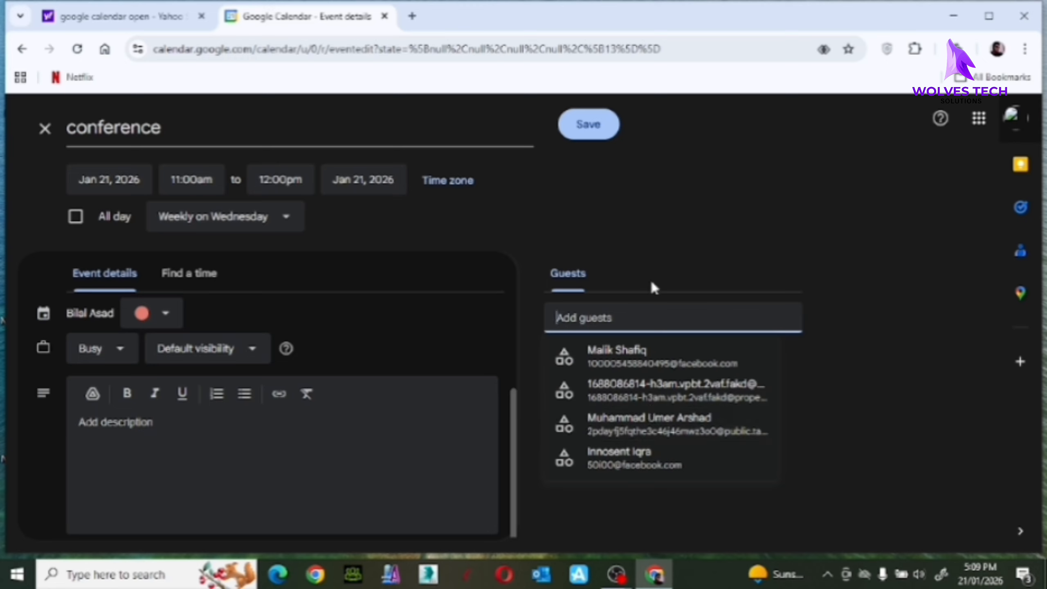
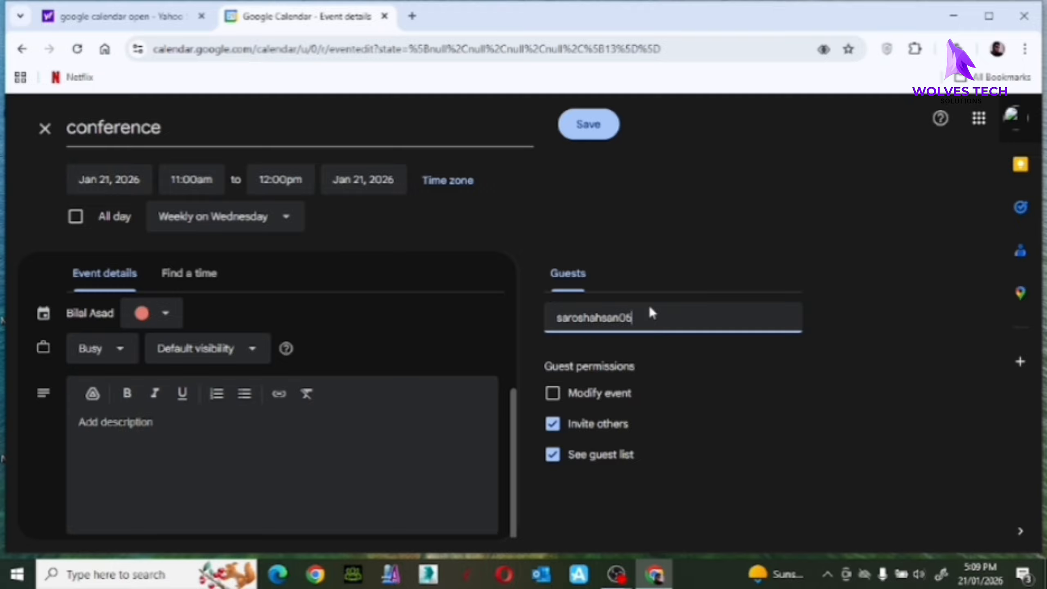
{"action": "left_click_drag", "start_coordinate": [687, 204], "coordinate": [591, 145]}
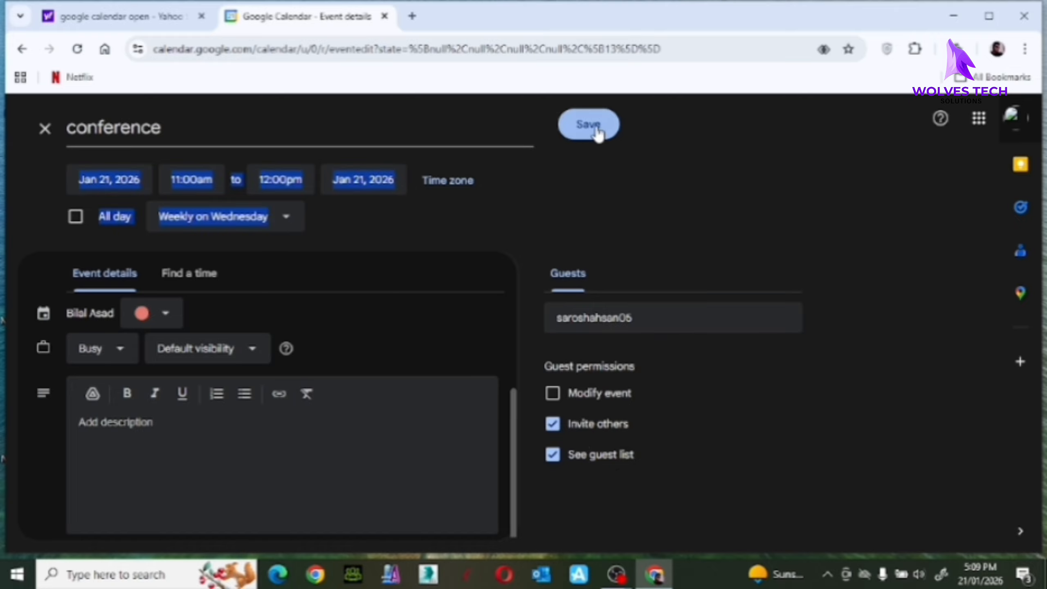
{"action": "left_click", "coordinate": [595, 129]}
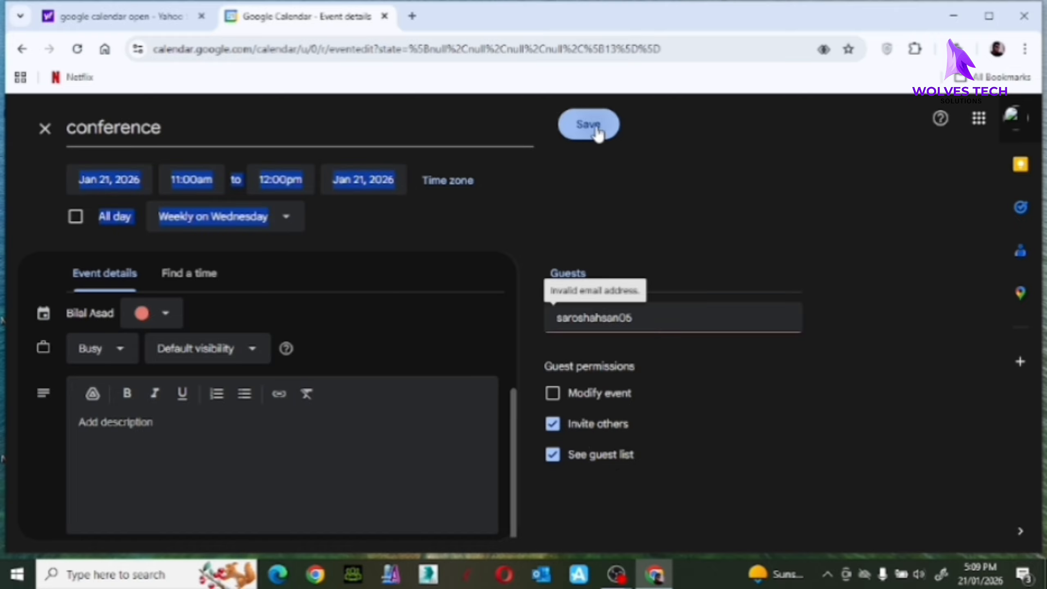
Erase the rejected guest address and save the conference event.
{"action": "left_click", "coordinate": [660, 313]}
{"action": "key", "text": "BackSpace"}
{"action": "key", "text": "BackSpace"}
{"action": "key", "text": "BackSpace"}
{"action": "key", "text": "BackSpace"}
{"action": "key", "text": "BackSpace"}
{"action": "key", "text": "BackSpace"}
{"action": "key", "text": "BackSpace"}
{"action": "key", "text": "BackSpace"}
{"action": "key", "text": "BackSpace"}
{"action": "key", "text": "BackSpace"}
{"action": "key", "text": "BackSpace"}
{"action": "key", "text": "BackSpace"}
{"action": "key", "text": "BackSpace"}
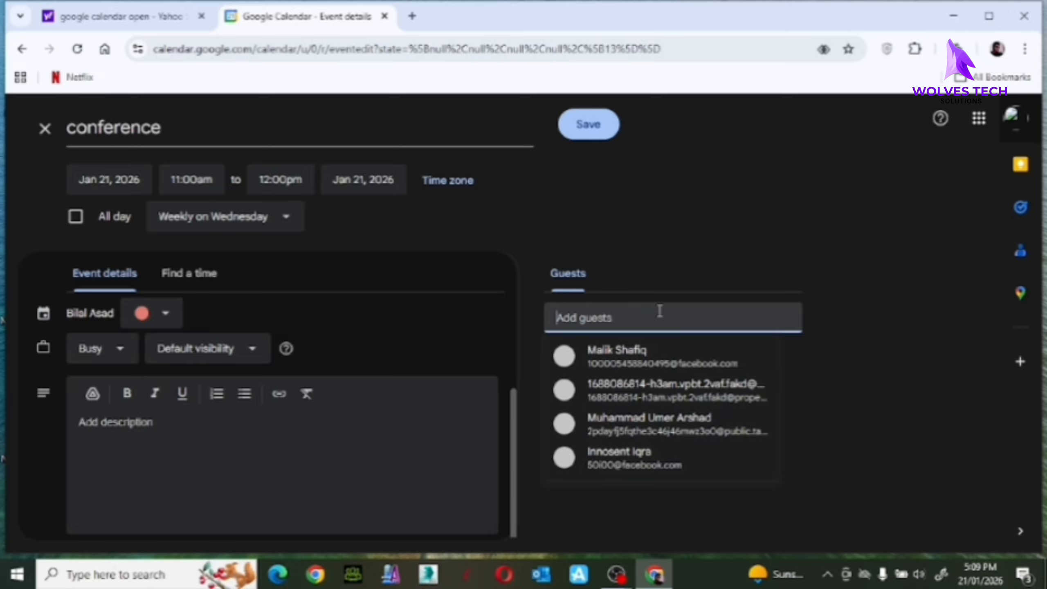
{"action": "left_click", "coordinate": [594, 126]}
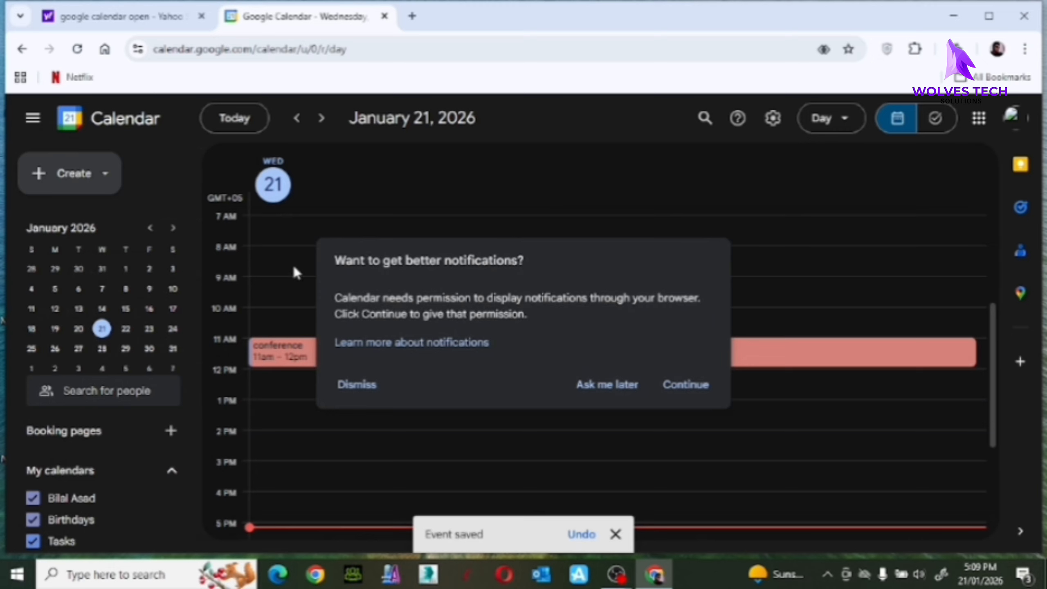
Dismiss the notifications prompt and switch to the week of January 18–24.
{"action": "left_click", "coordinate": [607, 384]}
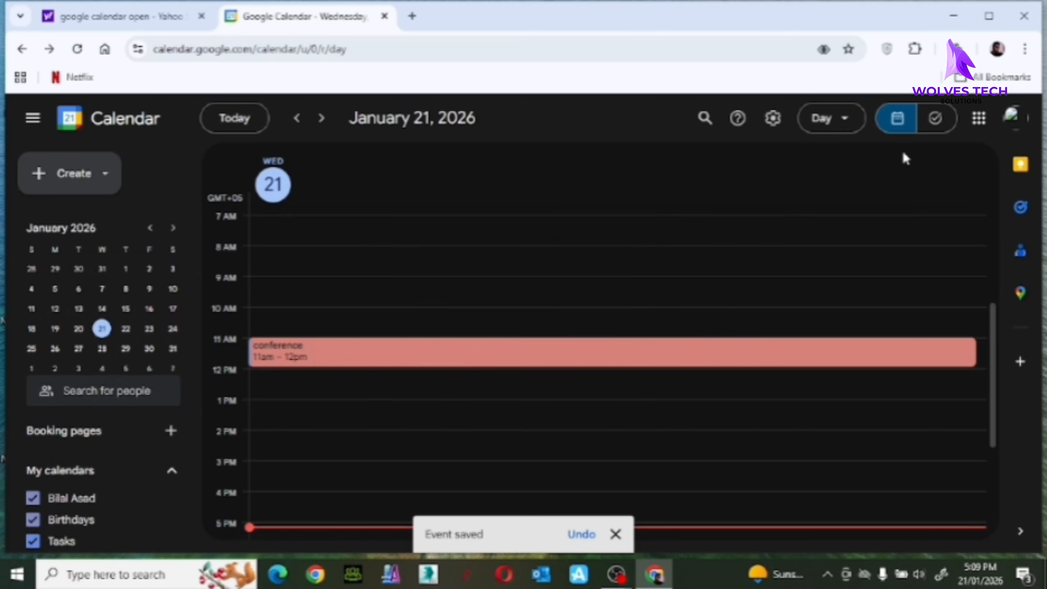
{"action": "left_click", "coordinate": [845, 119]}
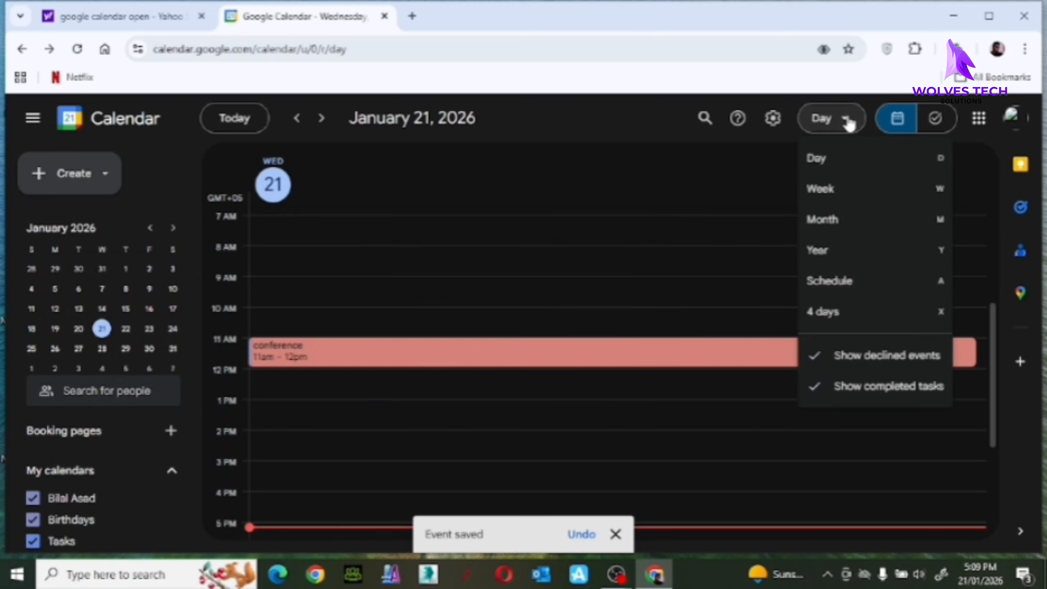
{"action": "left_click", "coordinate": [843, 189]}
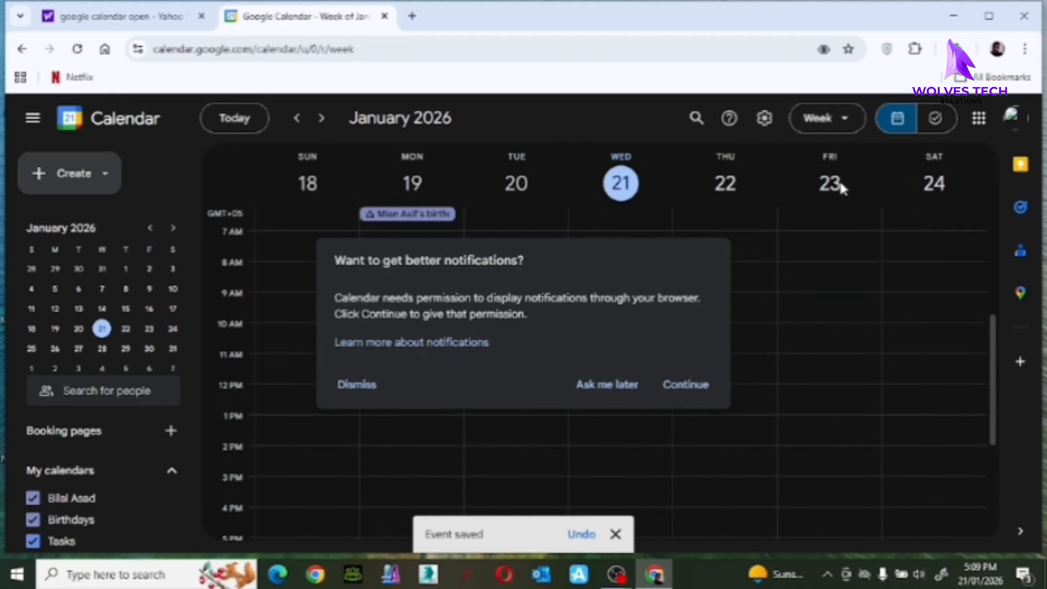
{"action": "left_click", "coordinate": [601, 392]}
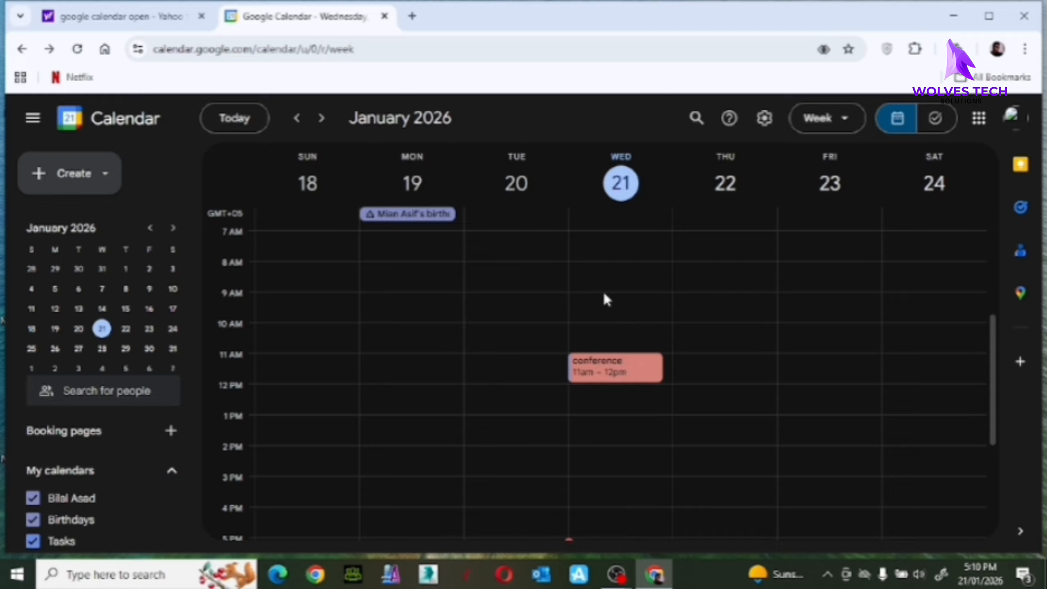
Reopen the Wednesday conference event in the editor and save it again.
{"action": "left_click", "coordinate": [622, 371]}
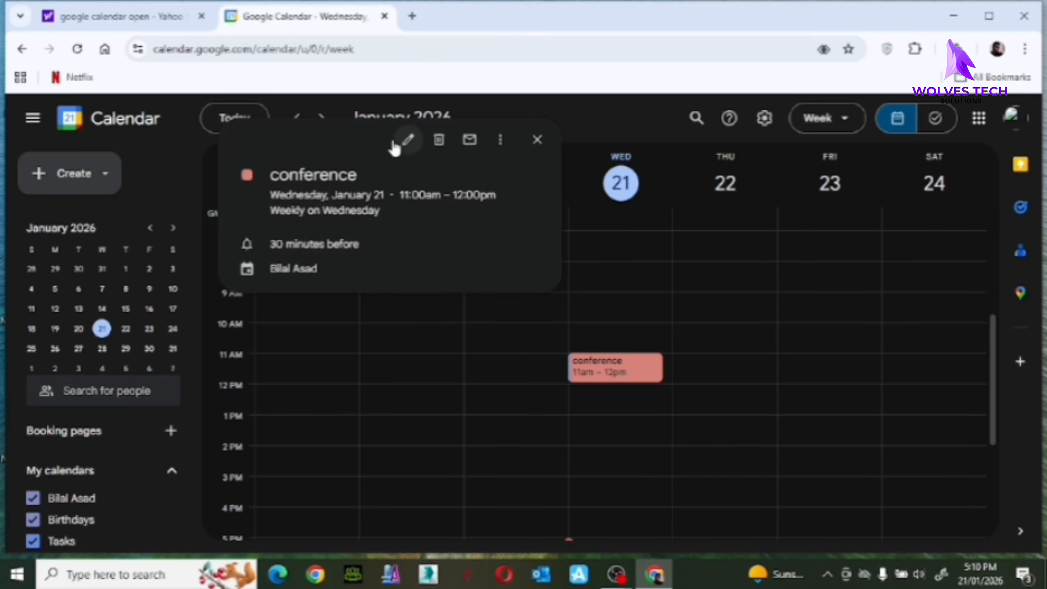
{"action": "left_click", "coordinate": [408, 141]}
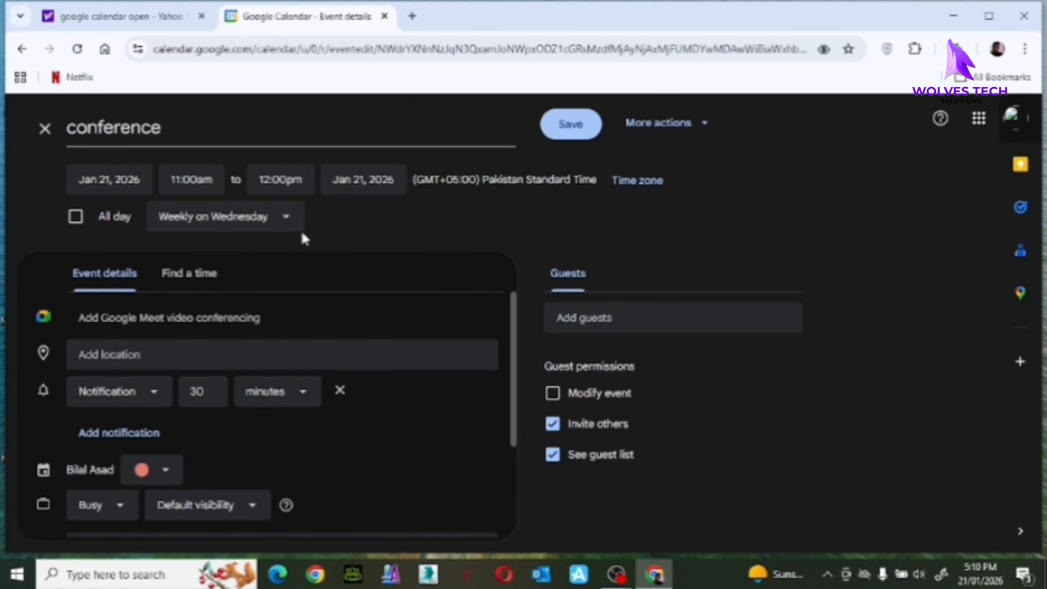
{"action": "left_click", "coordinate": [575, 131]}
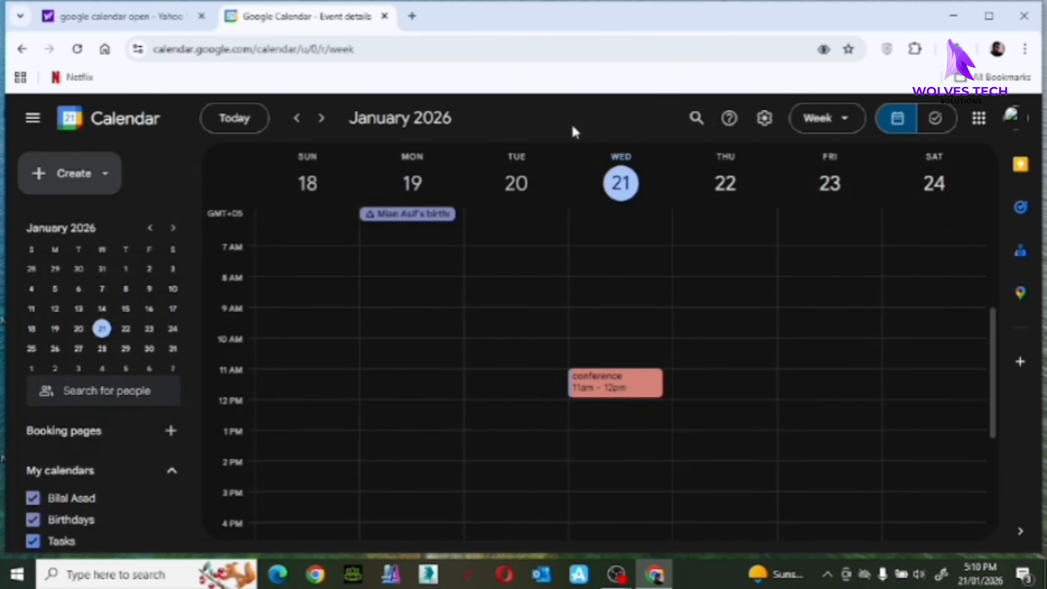
Switch to month view, collapse both calendar lists, and start creating a new calendar.
{"action": "left_click", "coordinate": [835, 119]}
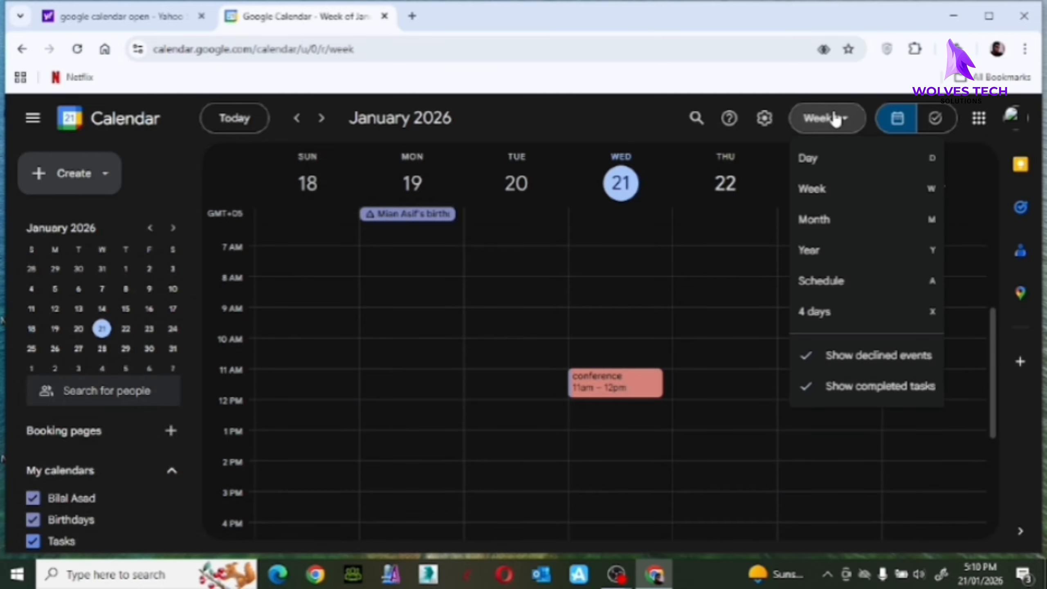
{"action": "left_click", "coordinate": [843, 221]}
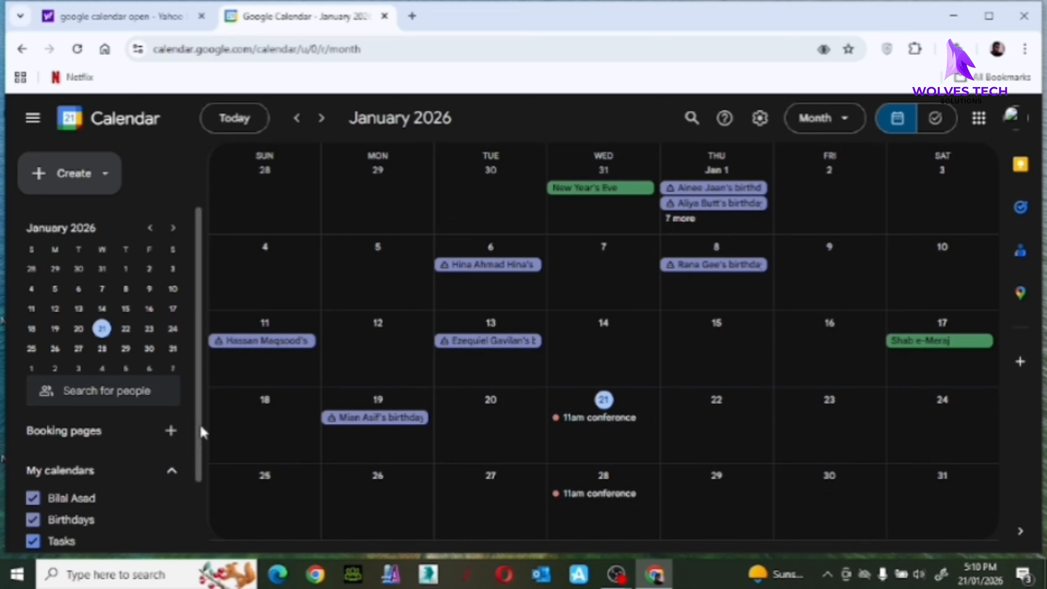
{"action": "left_click", "coordinate": [171, 473]}
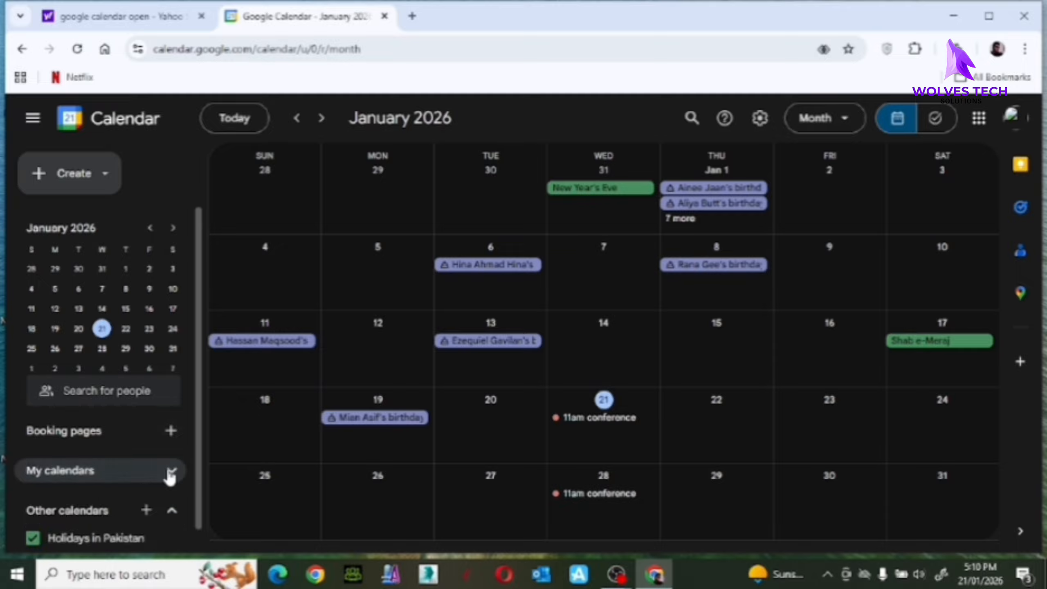
{"action": "left_click", "coordinate": [128, 519]}
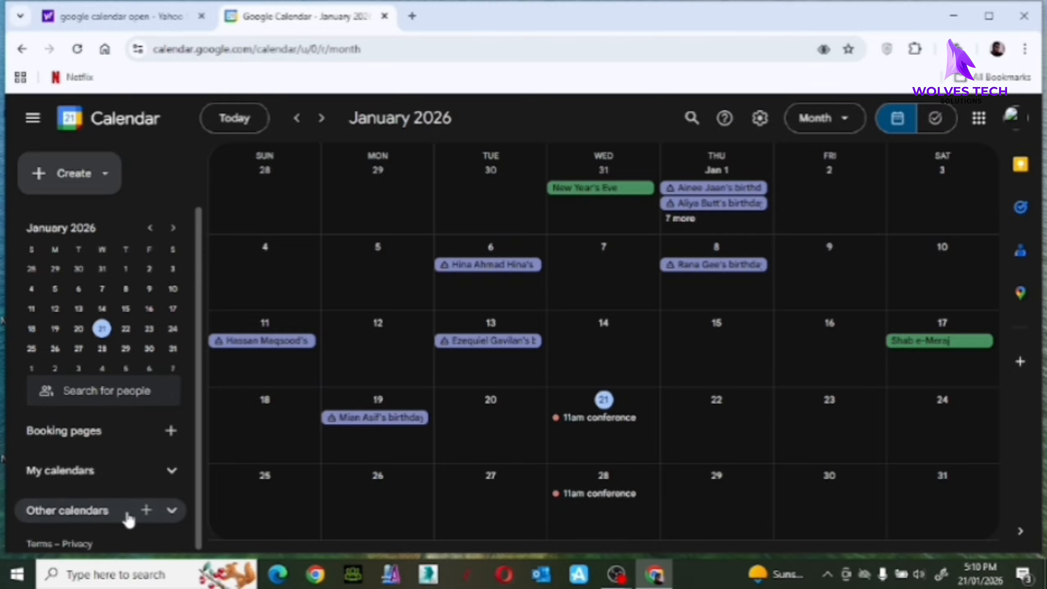
{"action": "left_click", "coordinate": [147, 511]}
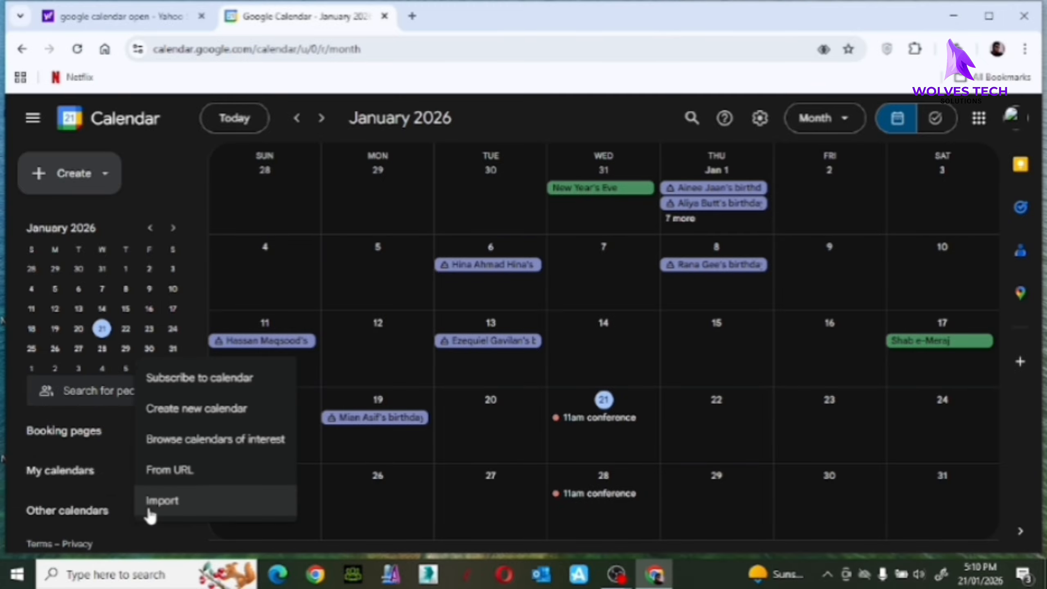
{"action": "left_click", "coordinate": [185, 410]}
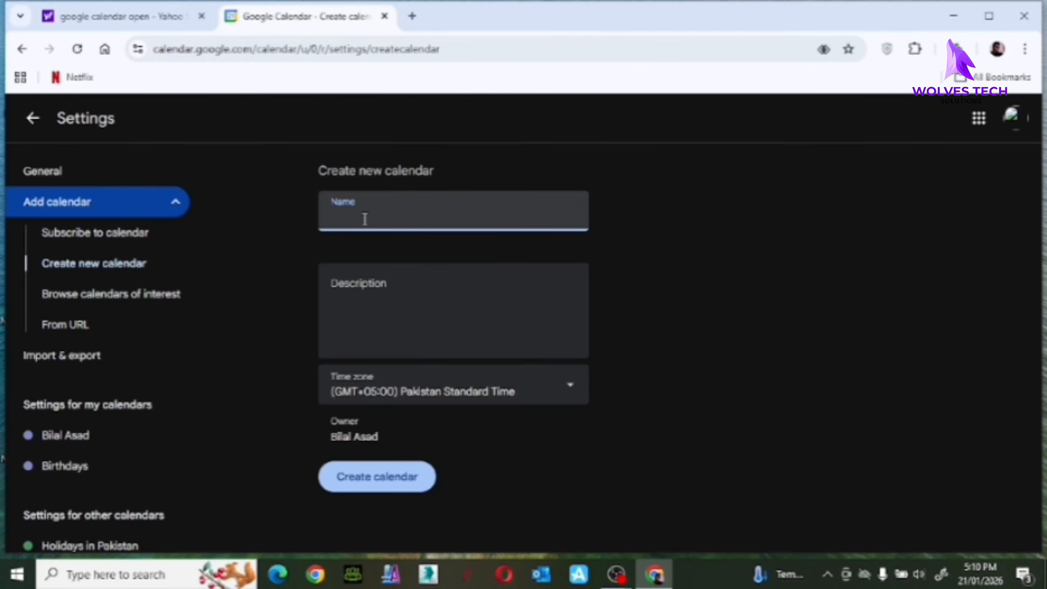
Create a calendar named 'working' and open its settings page.
{"action": "type", "text": "wo"}
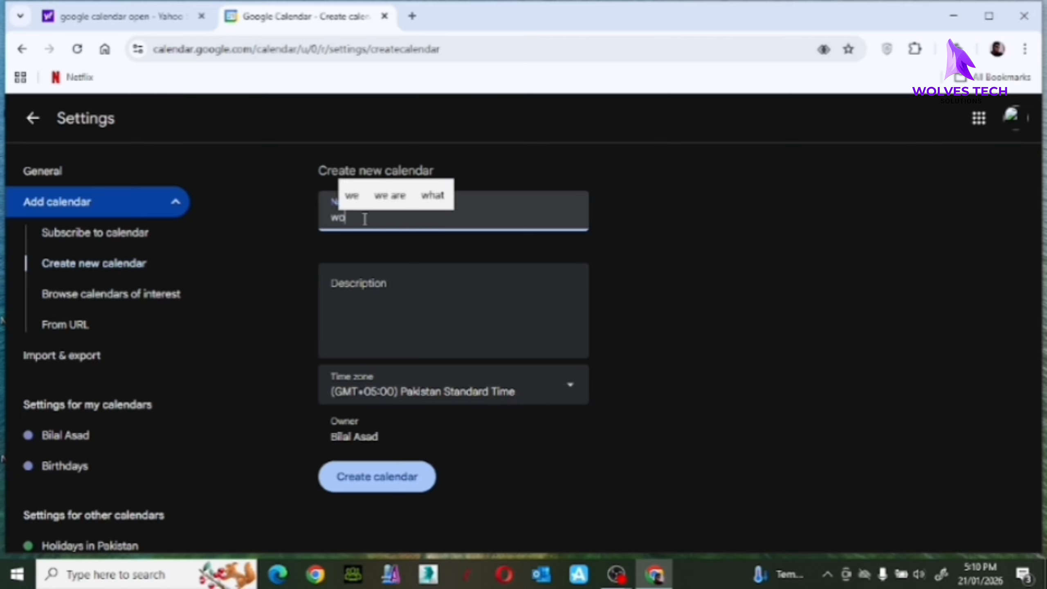
{"action": "type", "text": "rking"}
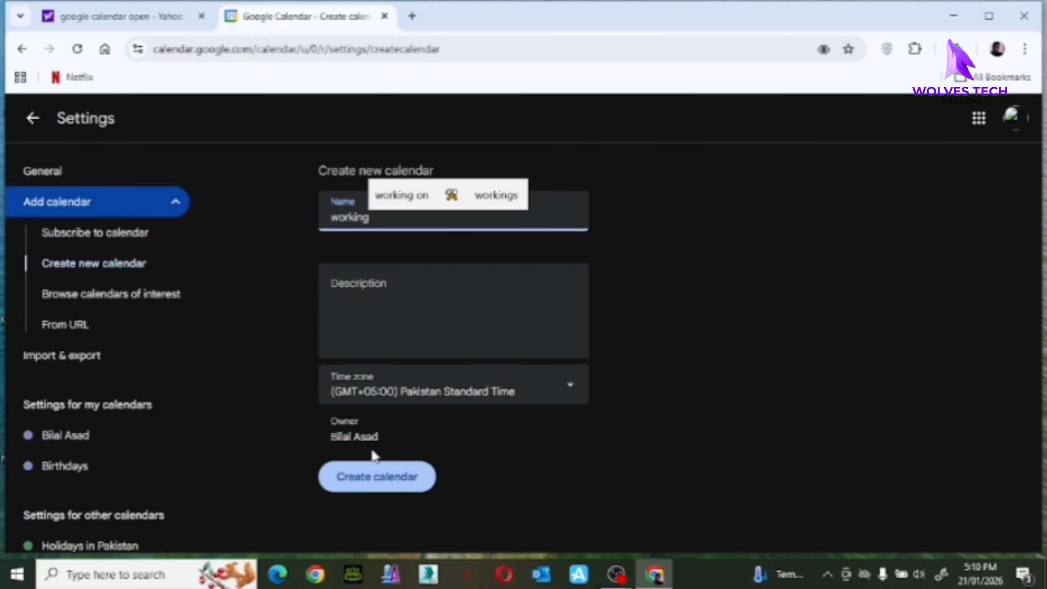
{"action": "left_click", "coordinate": [373, 478]}
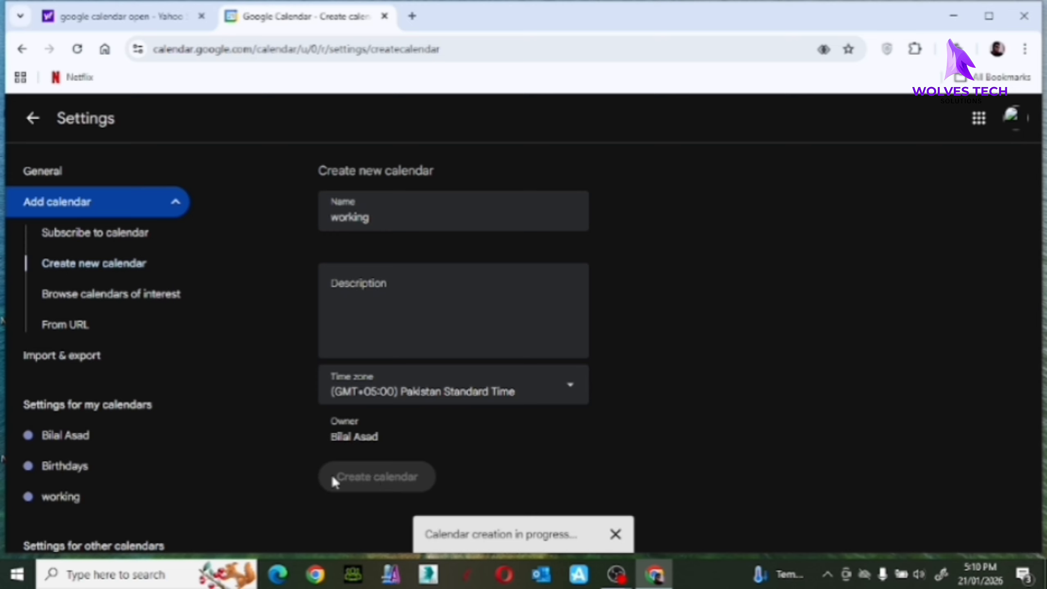
{"action": "left_click", "coordinate": [106, 502]}
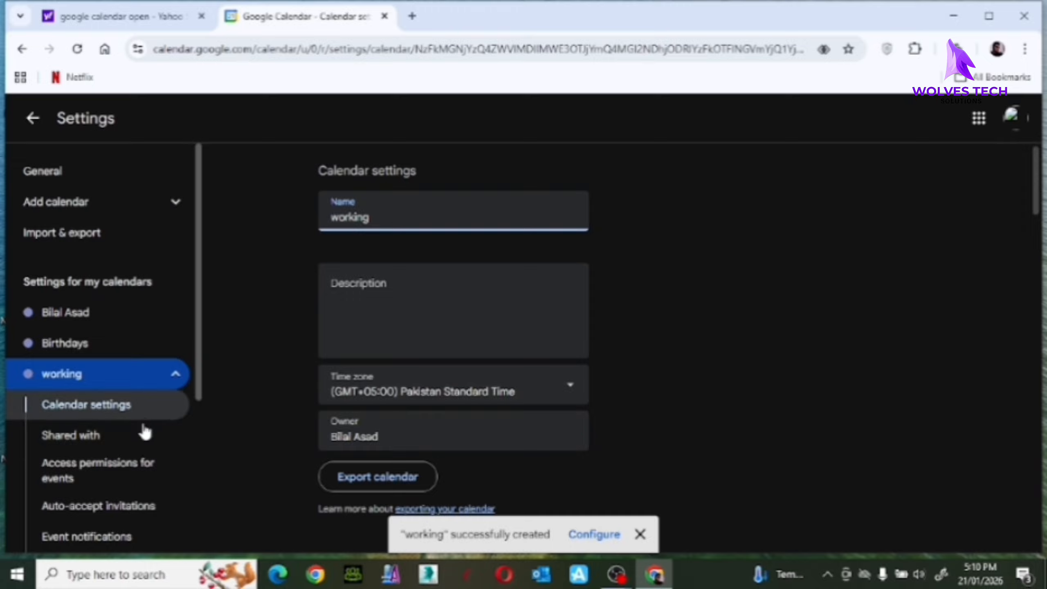
Review the working calendar's sharing, access, auto-accept and notification sections, ending on Shared with.
{"action": "left_click", "coordinate": [87, 439]}
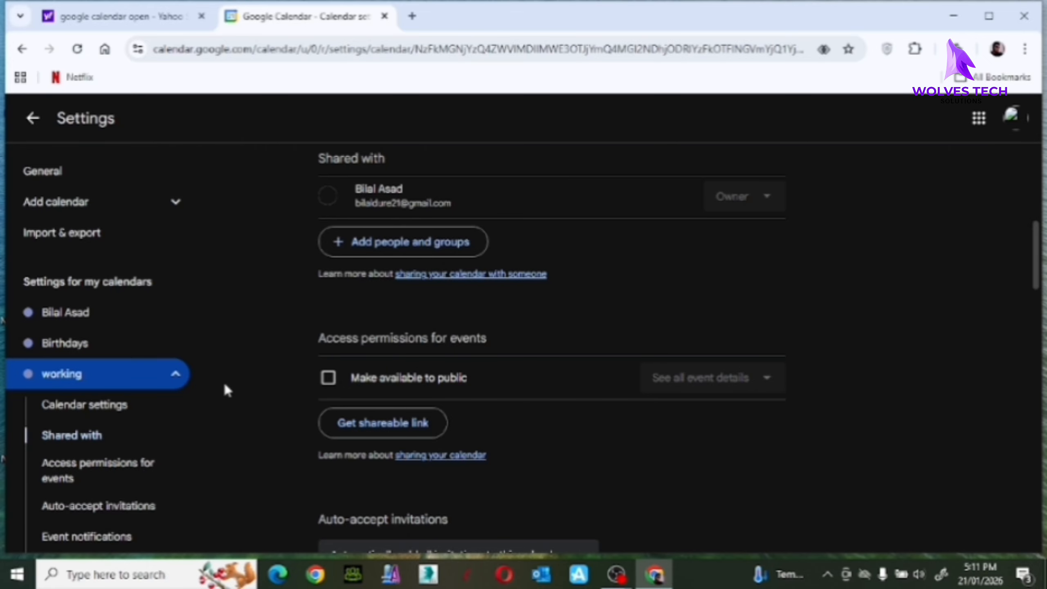
{"action": "left_click", "coordinate": [120, 473]}
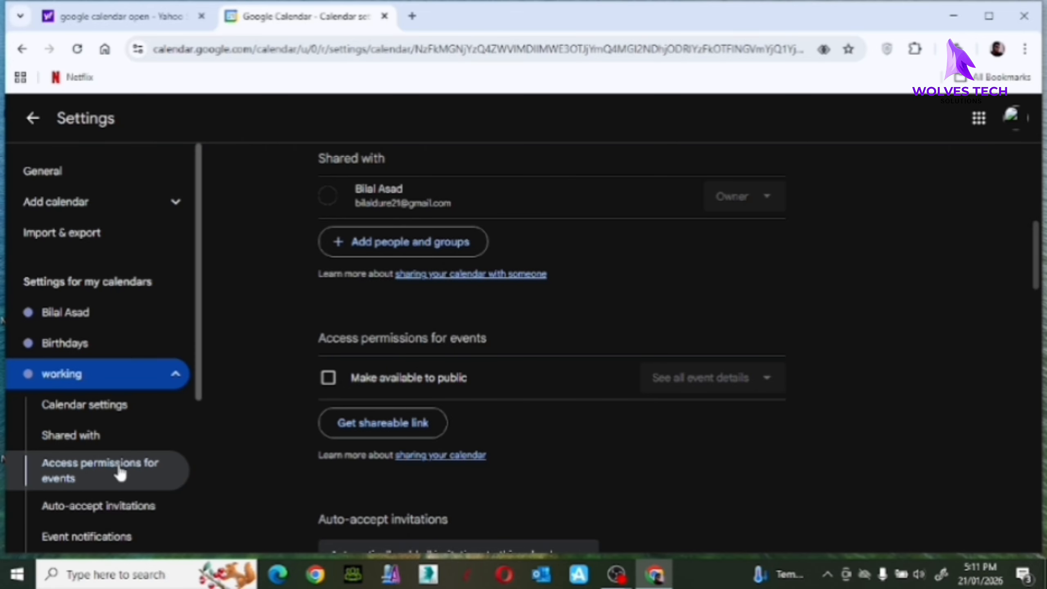
{"action": "left_click", "coordinate": [111, 522]}
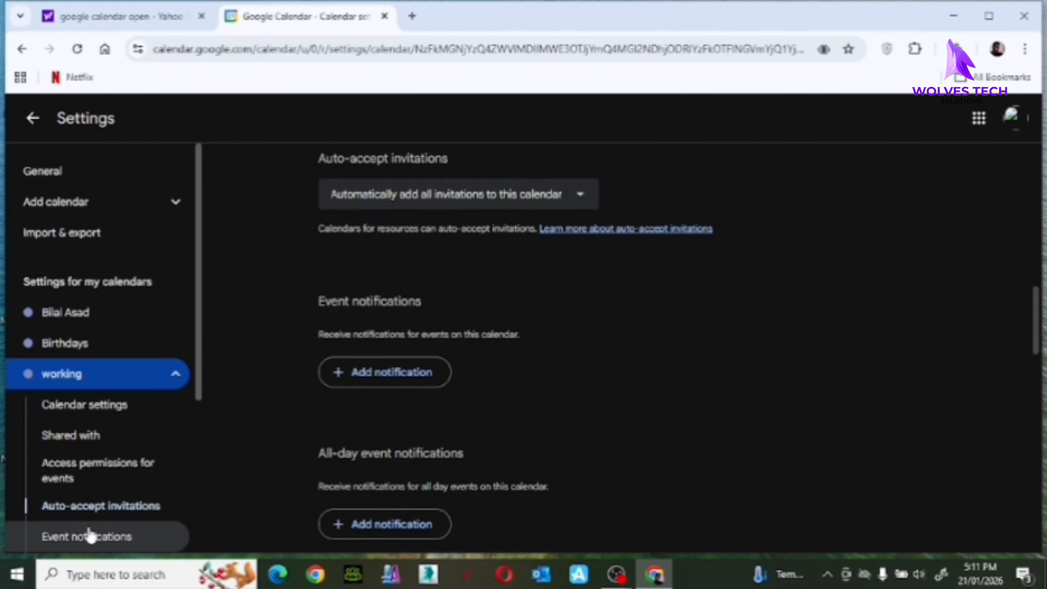
{"action": "left_click", "coordinate": [89, 535]}
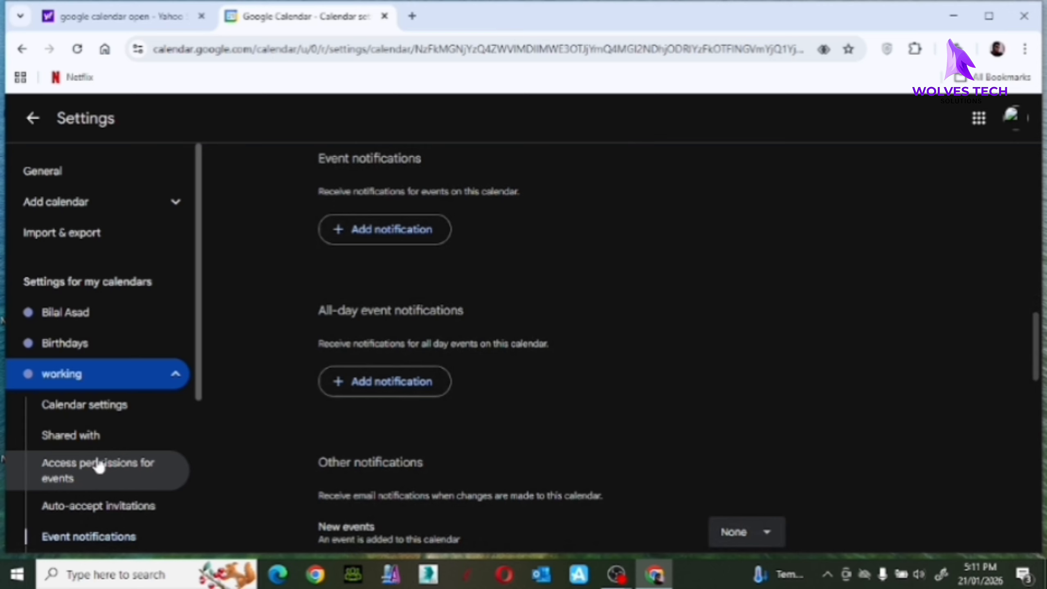
{"action": "left_click", "coordinate": [97, 434]}
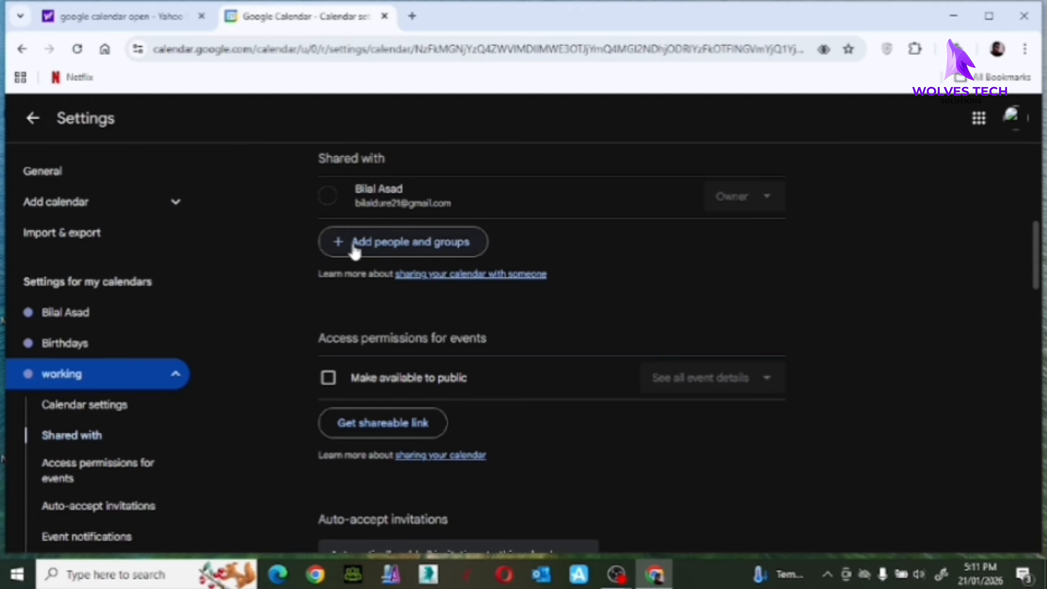
Make the working calendar public, showing only free/busy with details hidden.
{"action": "left_click", "coordinate": [371, 259]}
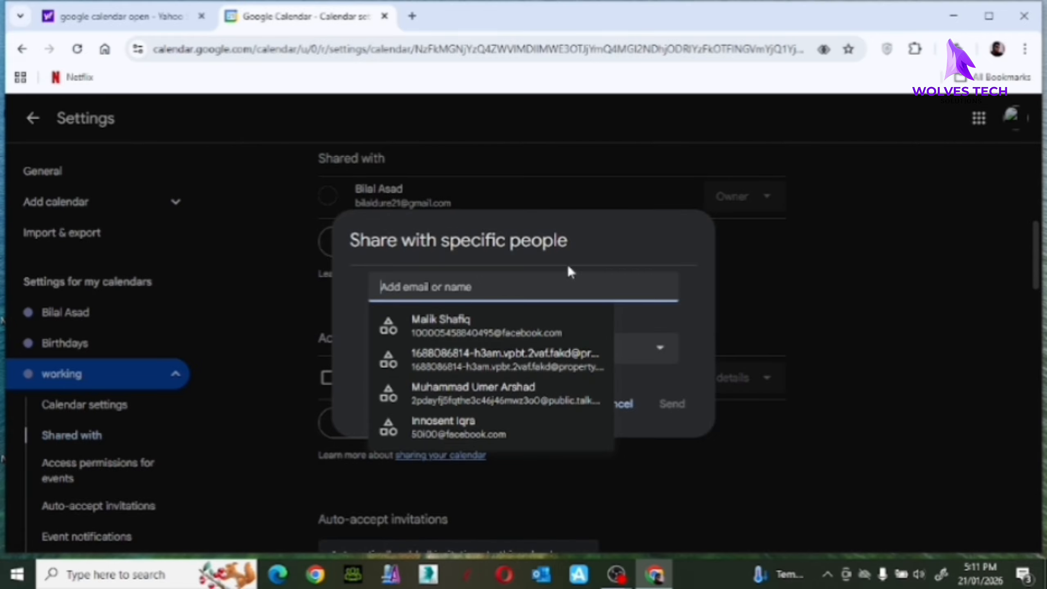
{"action": "left_click", "coordinate": [789, 217]}
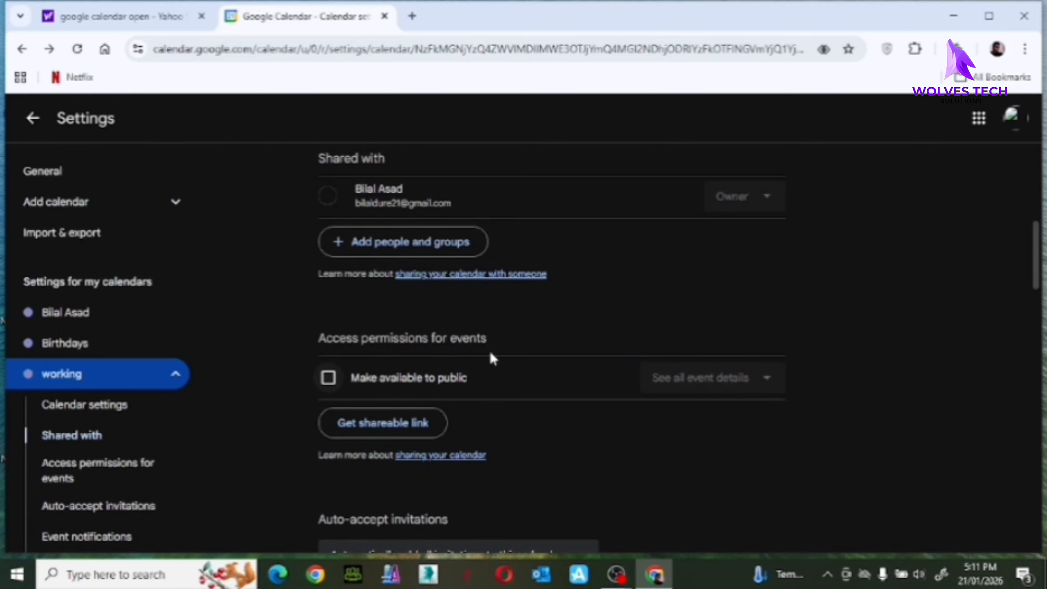
{"action": "left_click", "coordinate": [328, 383]}
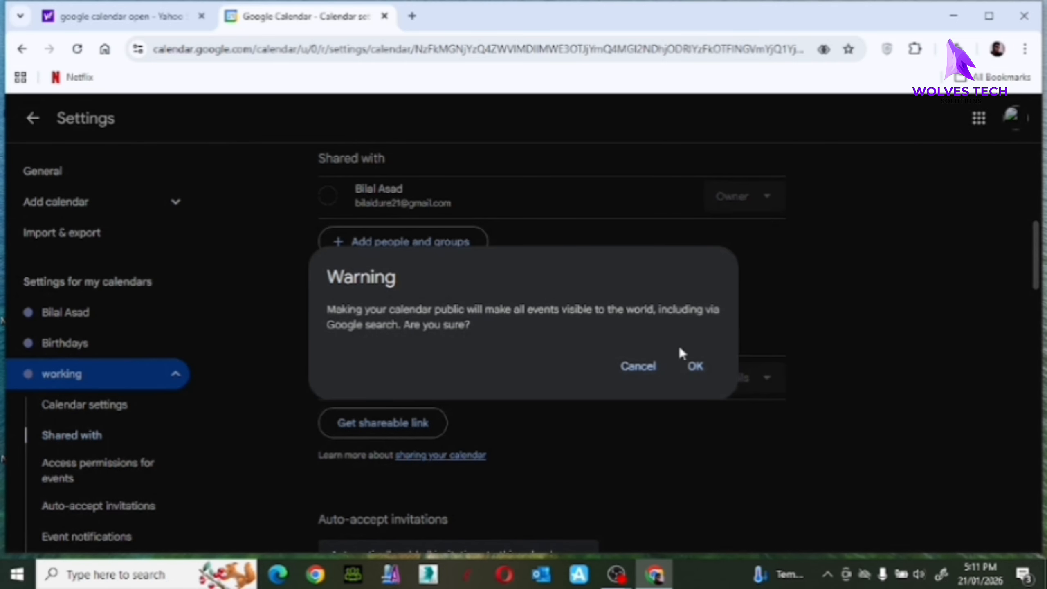
{"action": "left_click", "coordinate": [700, 363]}
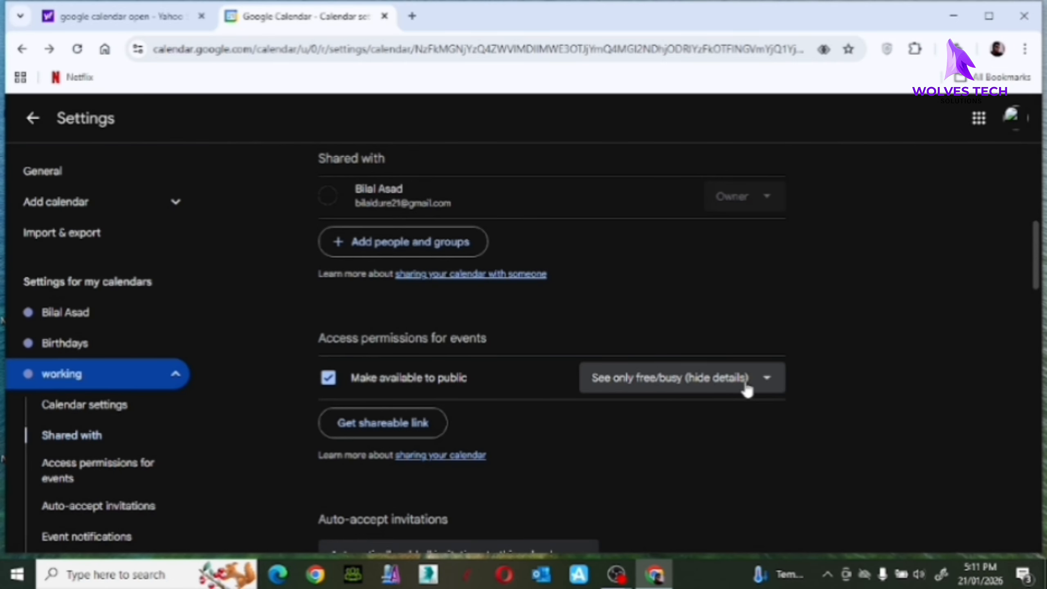
{"action": "left_click", "coordinate": [766, 387]}
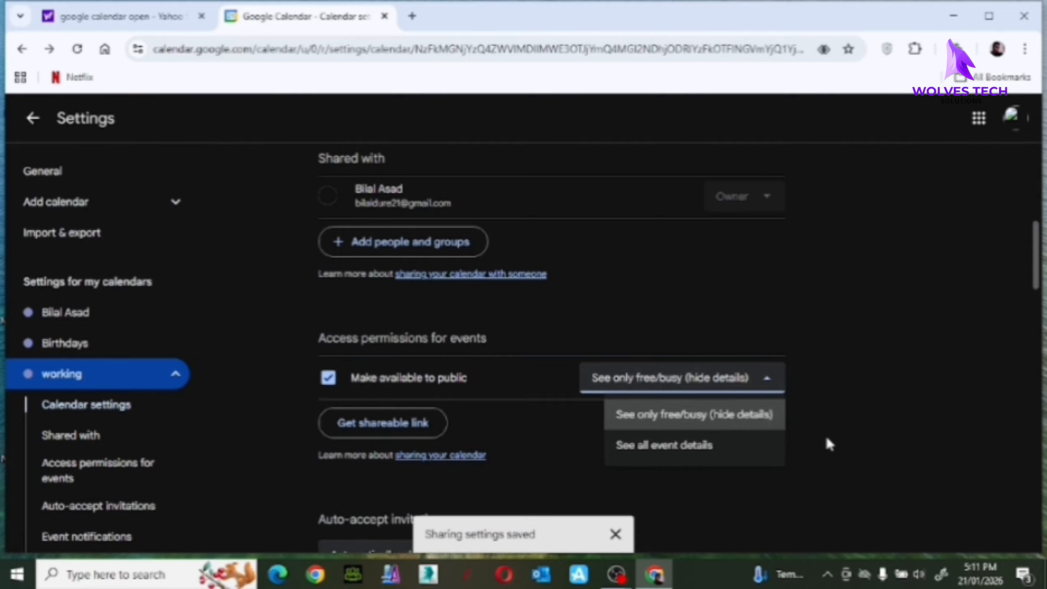
{"action": "left_click", "coordinate": [819, 355]}
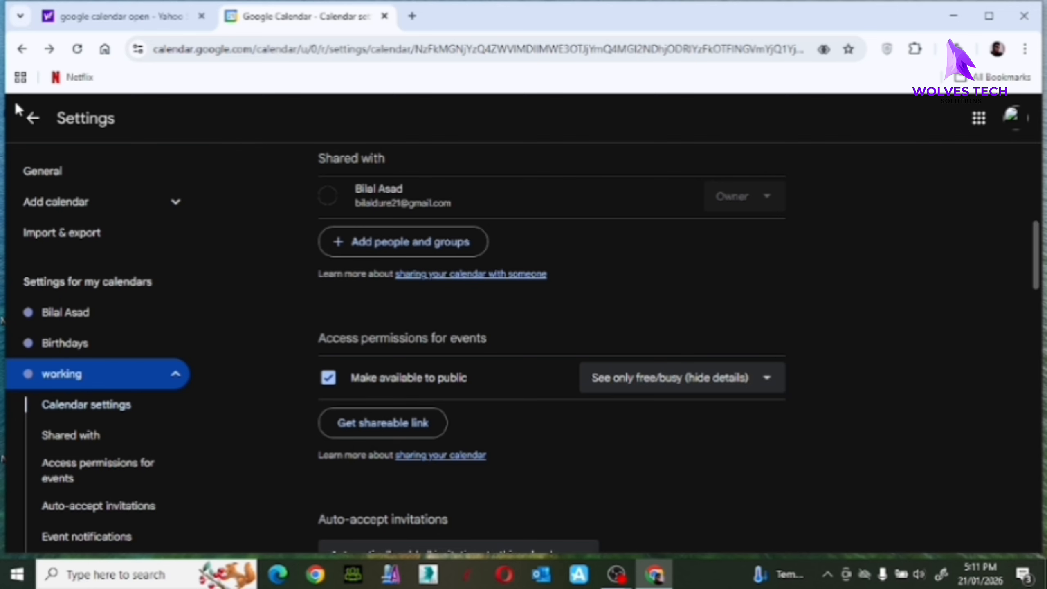
Return from settings to the January 2026 month view, then close the browser window.
{"action": "left_click", "coordinate": [33, 118]}
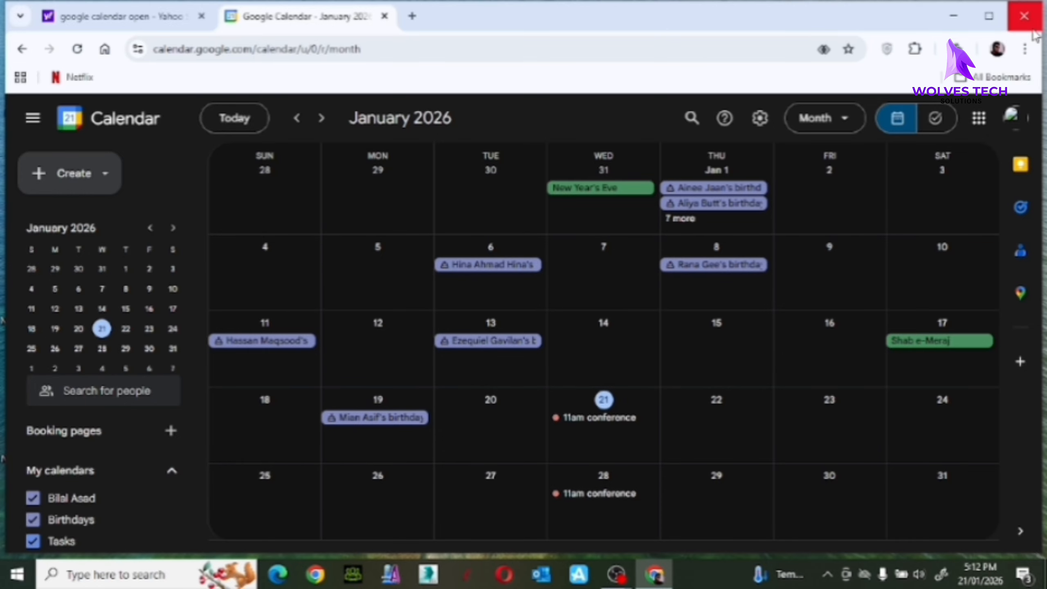
{"action": "left_click", "coordinate": [1033, 29]}
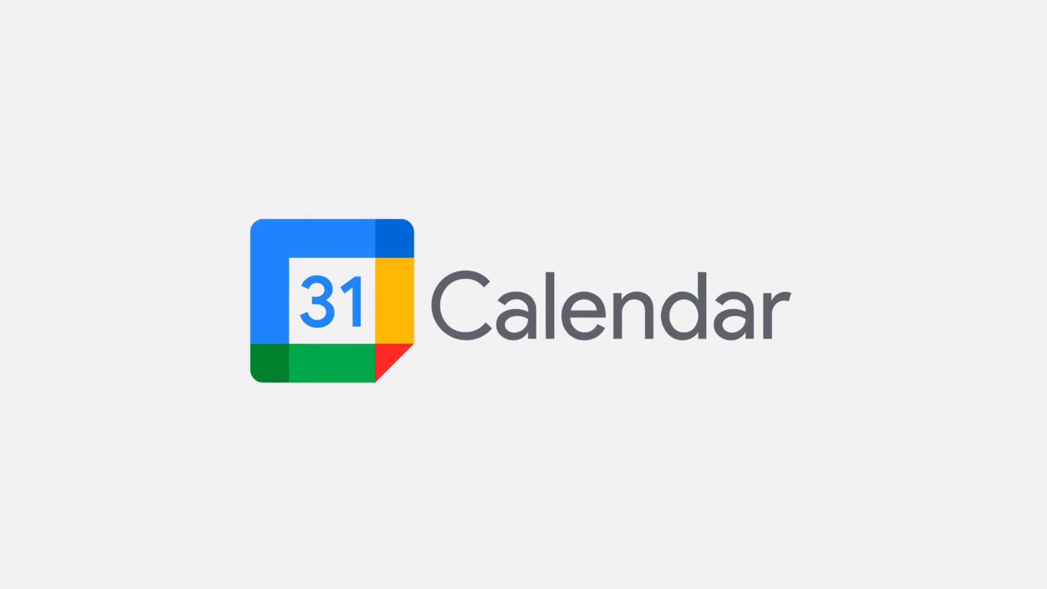